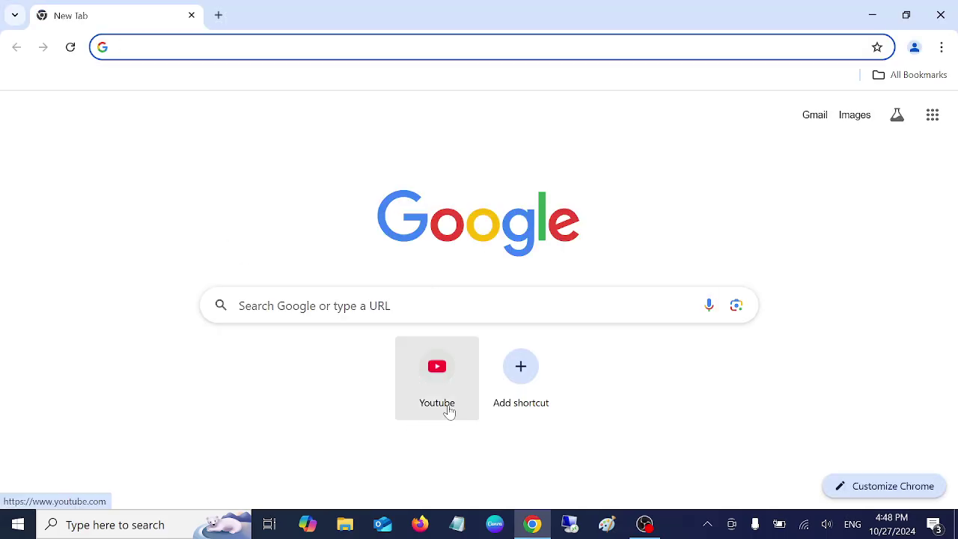
Step: Open the YouTube shortcut and run a web search for "youtube" in a second browser tab
click(449, 410)
click(217, 15)
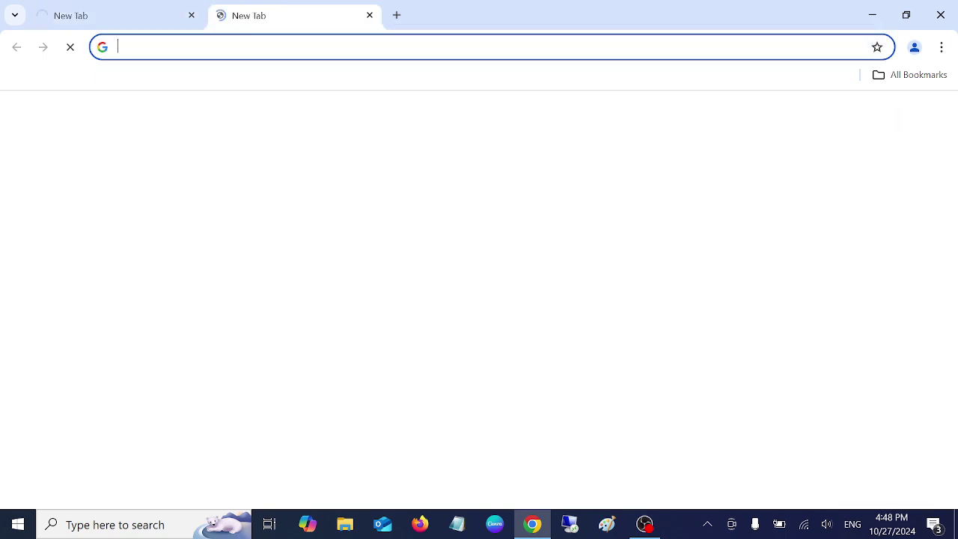
text(youtube)
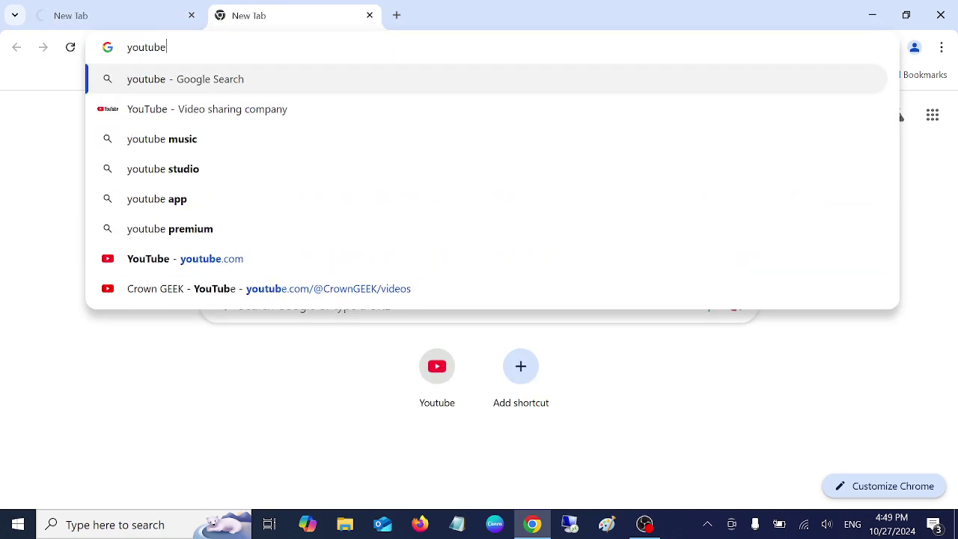
key(Return)
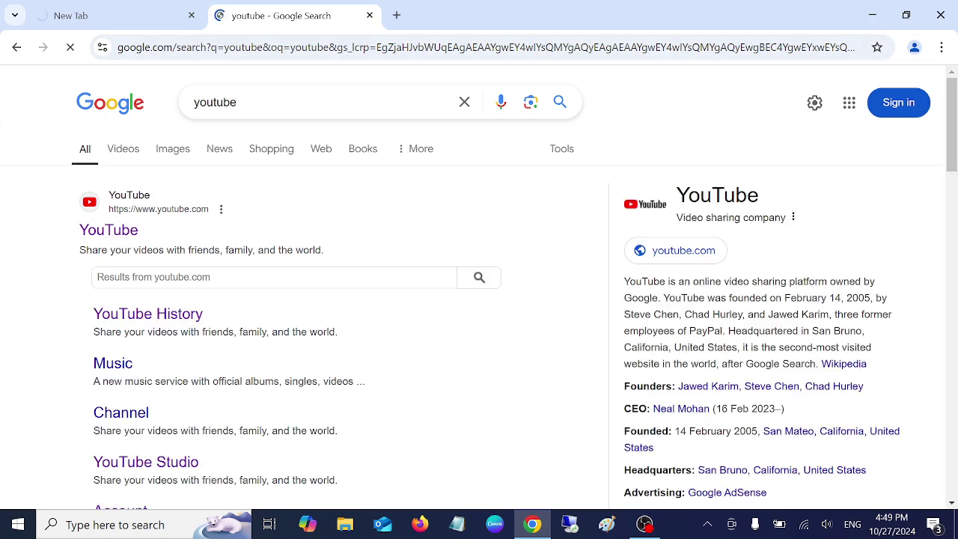
Step: Check the loading progress of the YouTube tab and the search results tab
click(124, 25)
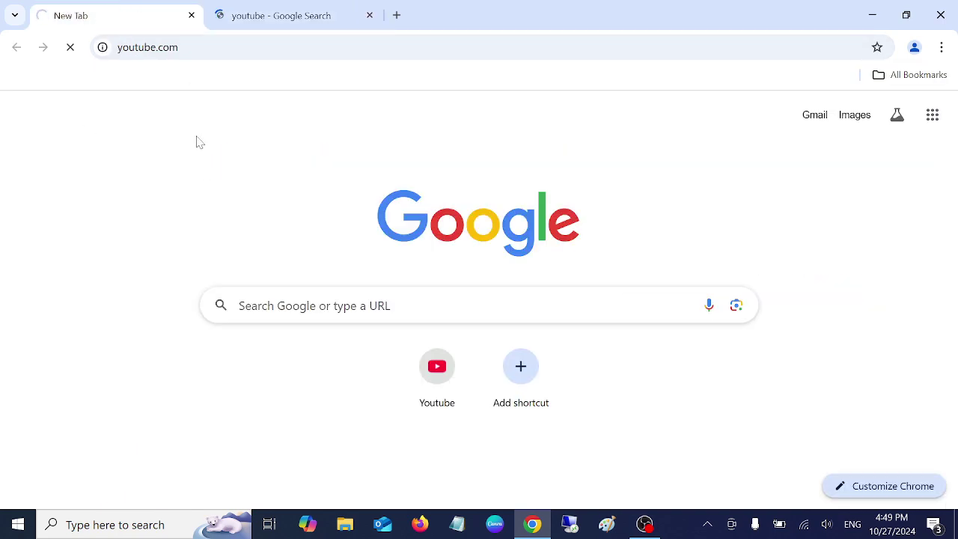
click(273, 18)
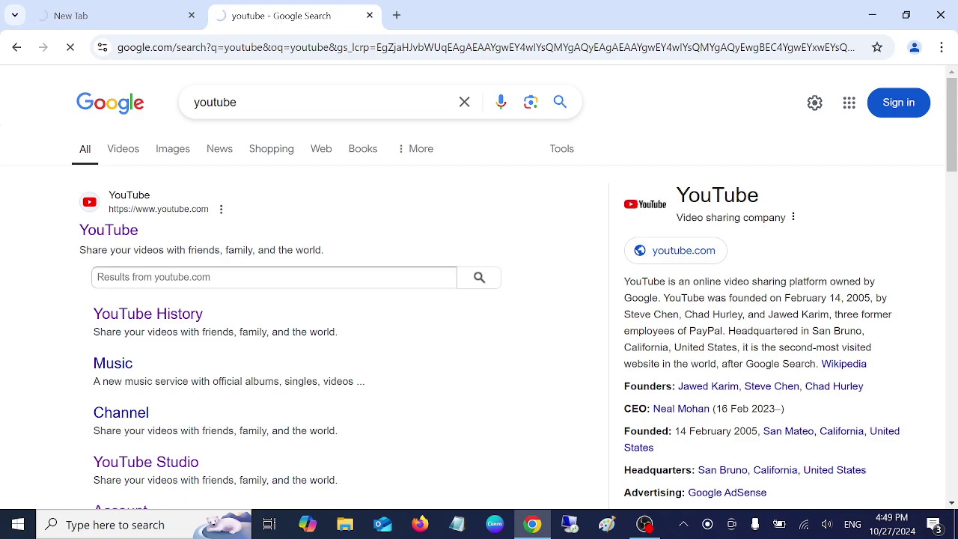
click(123, 14)
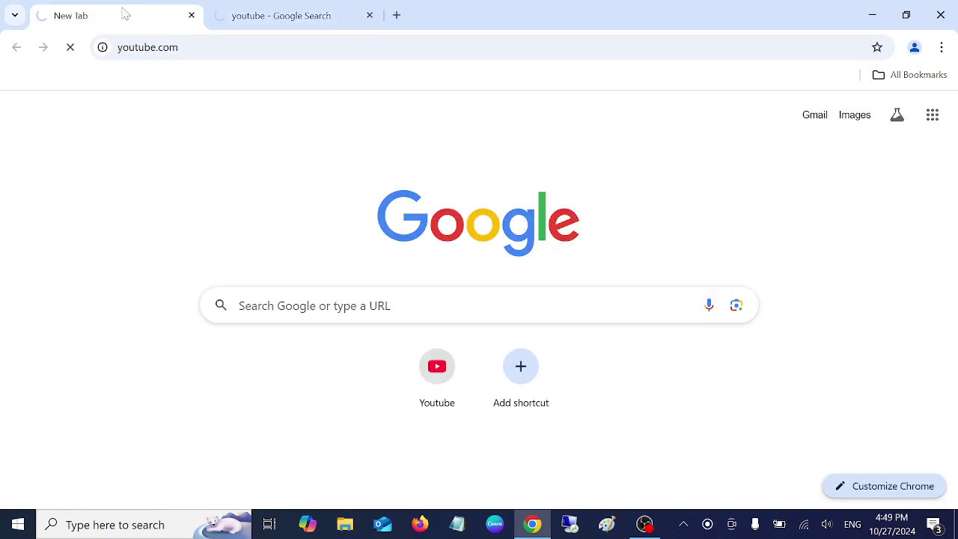
click(279, 16)
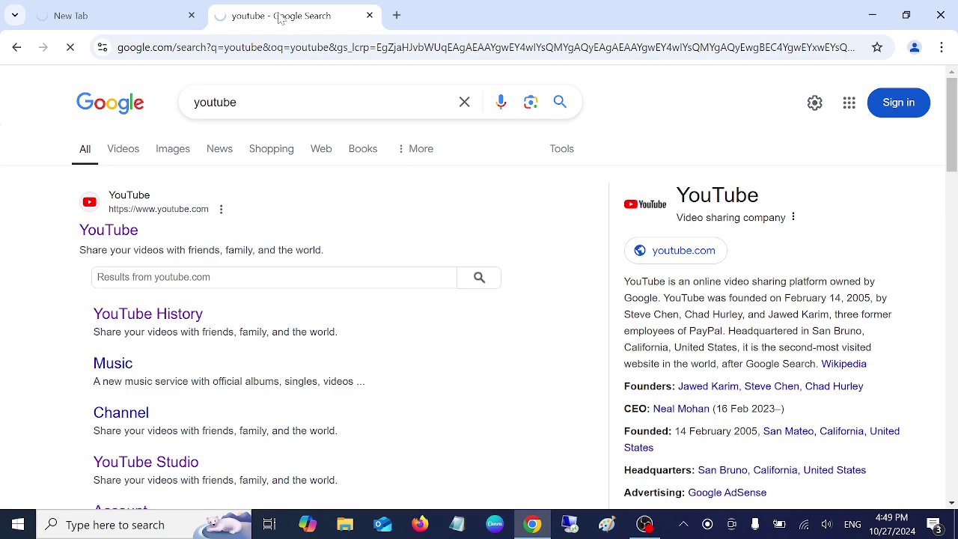
click(122, 21)
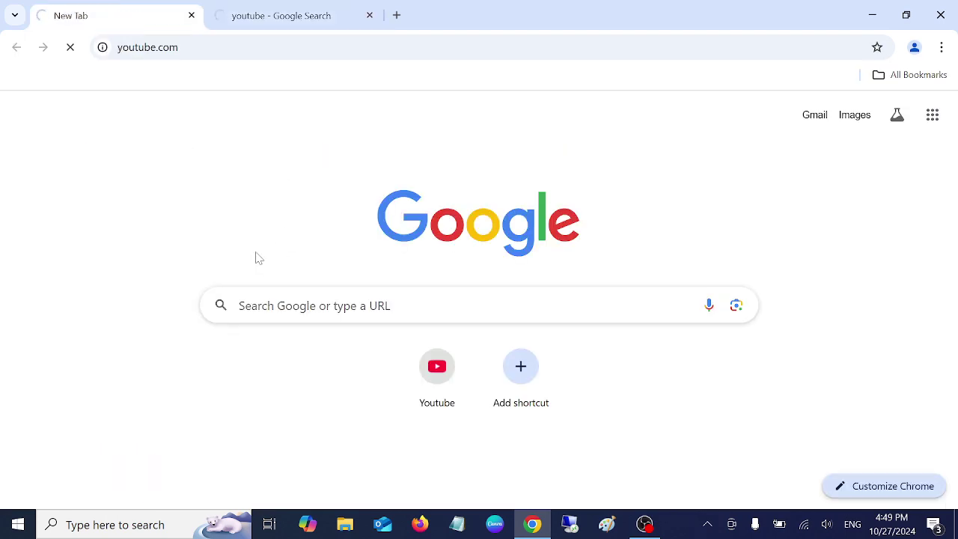
click(277, 23)
click(114, 15)
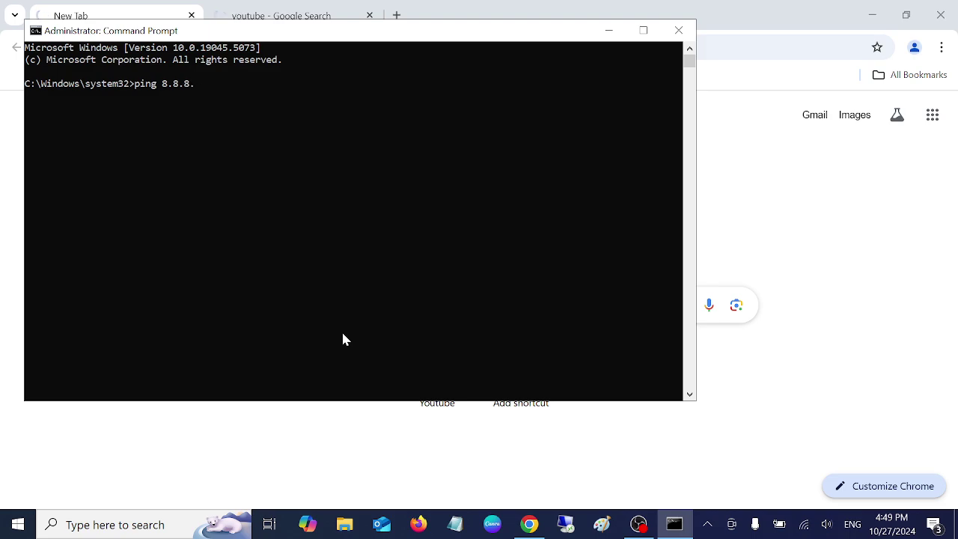
Step: Ping 8.8.8.8 and 127.1.1.1 in an administrator Command Prompt, and minimize it after reviewing the replies
key(Return)
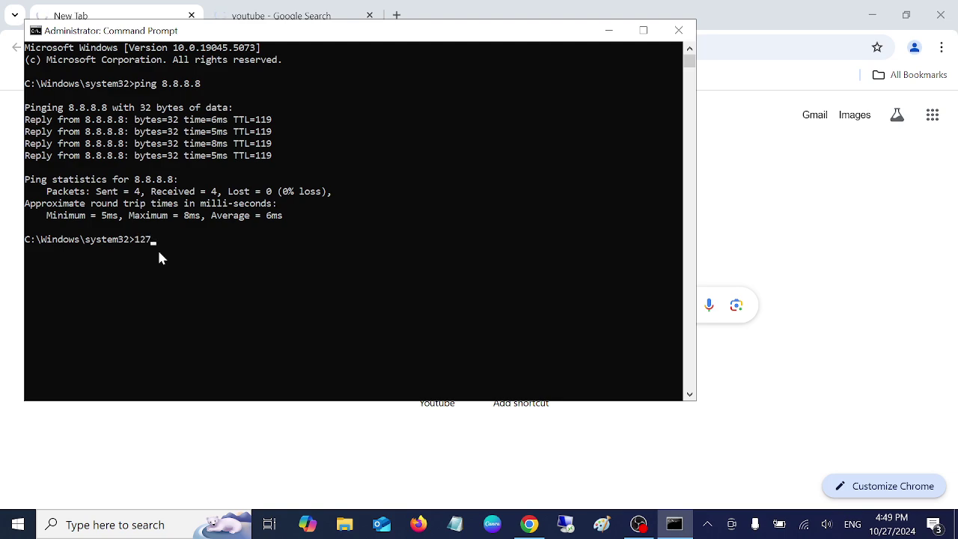
text(.)
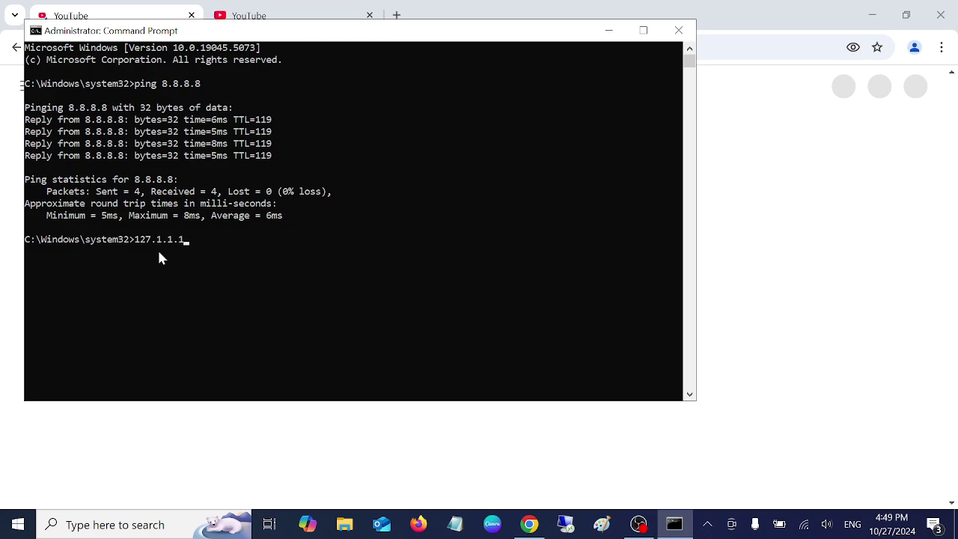
text(1.1.1)
key(Home)
text(ping)
key(Return)
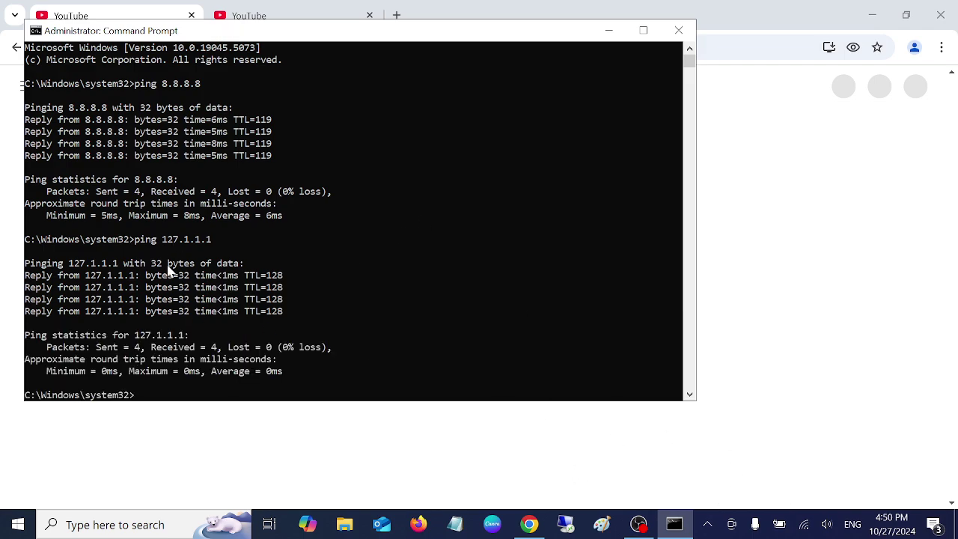
drag(112, 291, 178, 301)
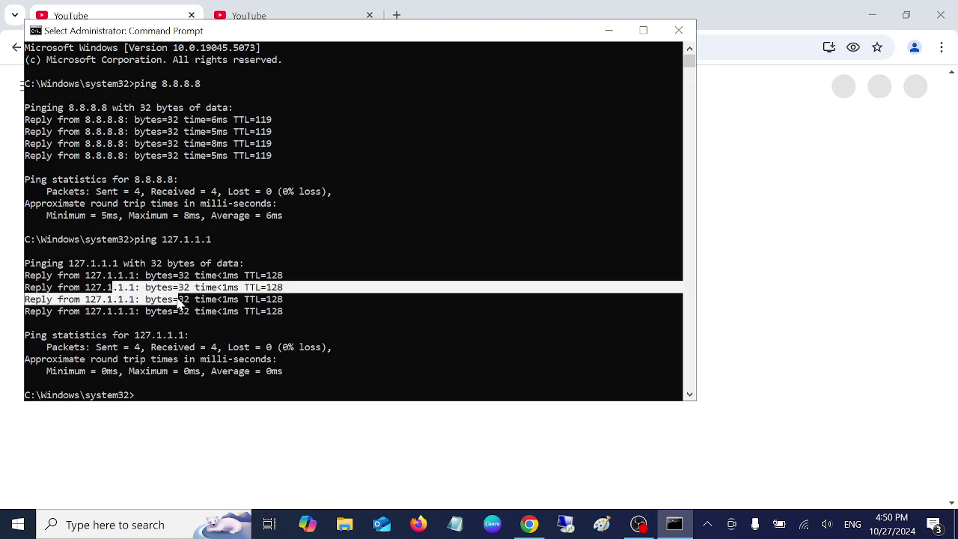
click(191, 324)
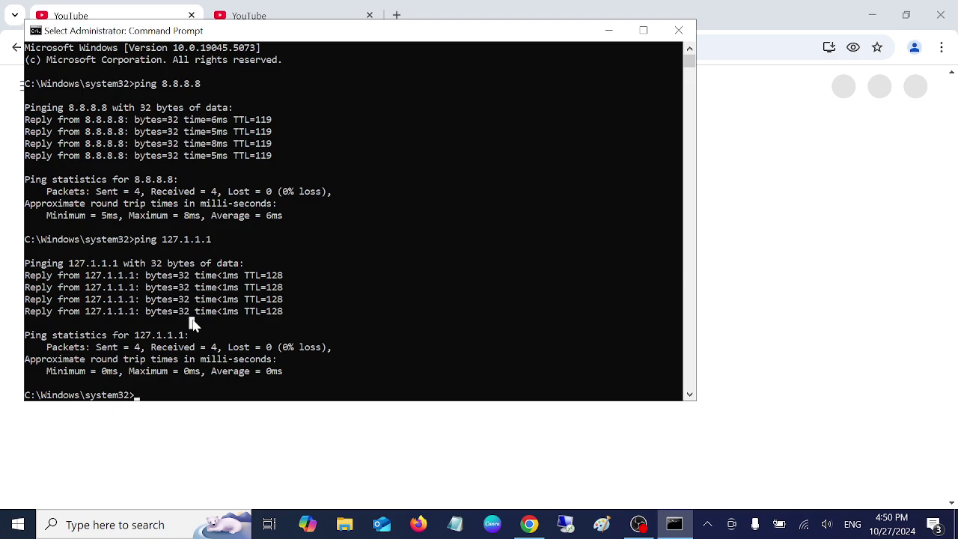
click(609, 30)
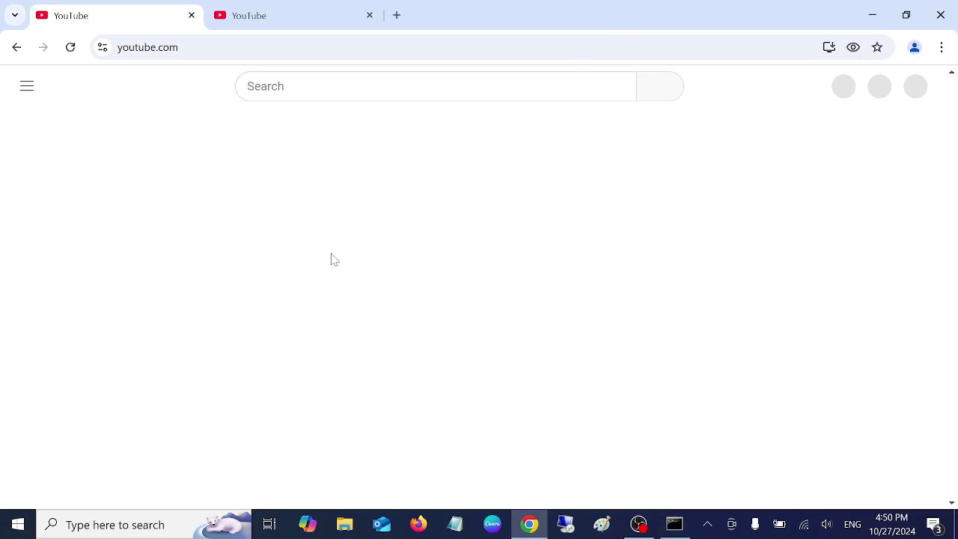
Step: Check how the page loads in both YouTube tabs and close the browser
click(265, 13)
click(120, 18)
click(304, 30)
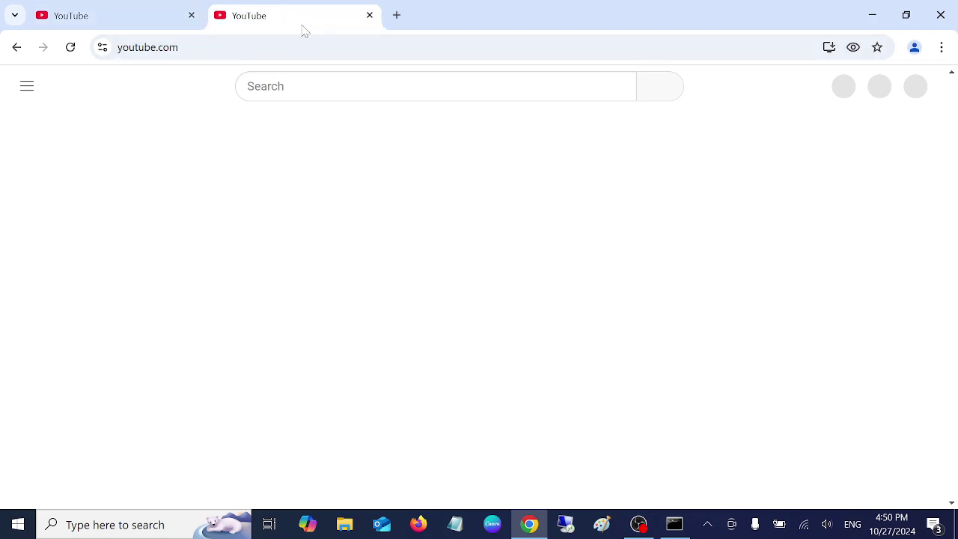
click(942, 15)
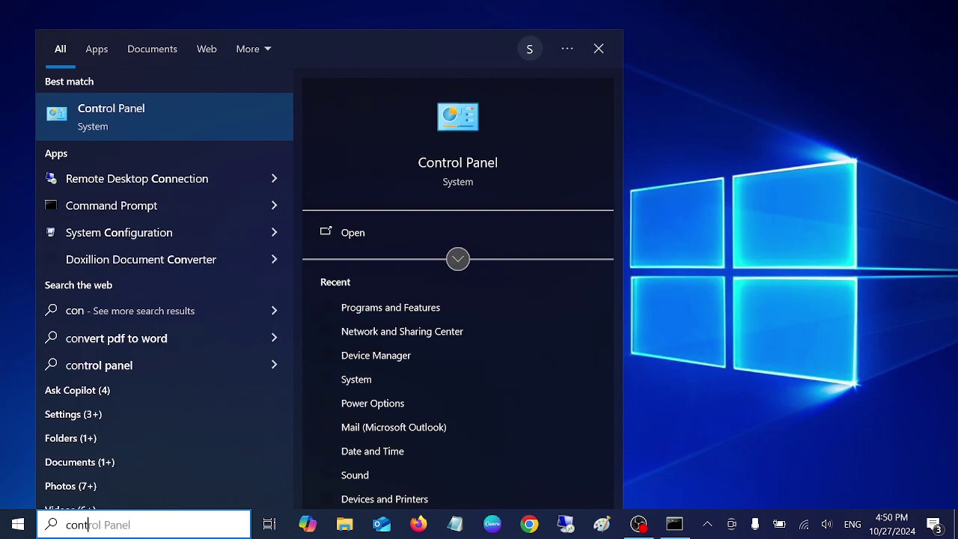
Step: Open Control Panel and display its items as large icons
click(198, 141)
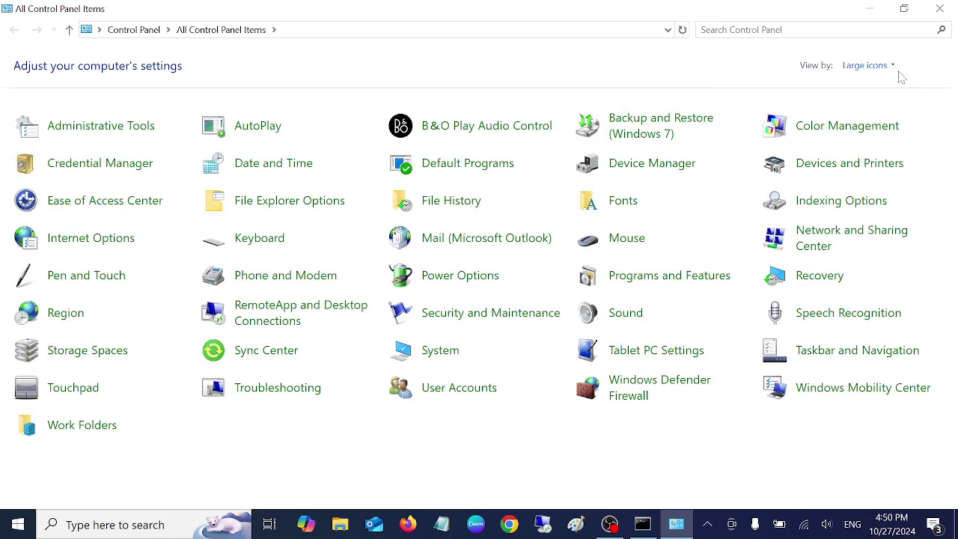
click(873, 66)
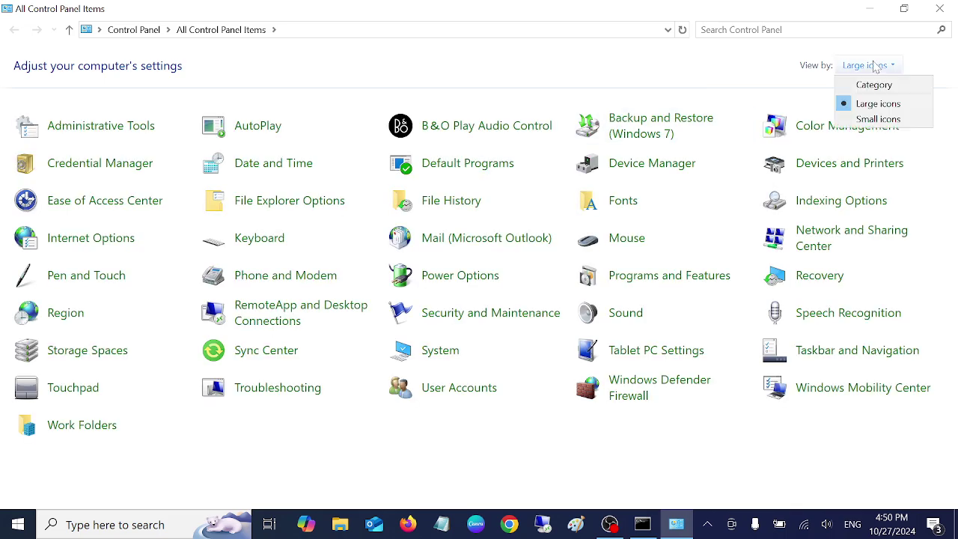
click(875, 85)
click(707, 66)
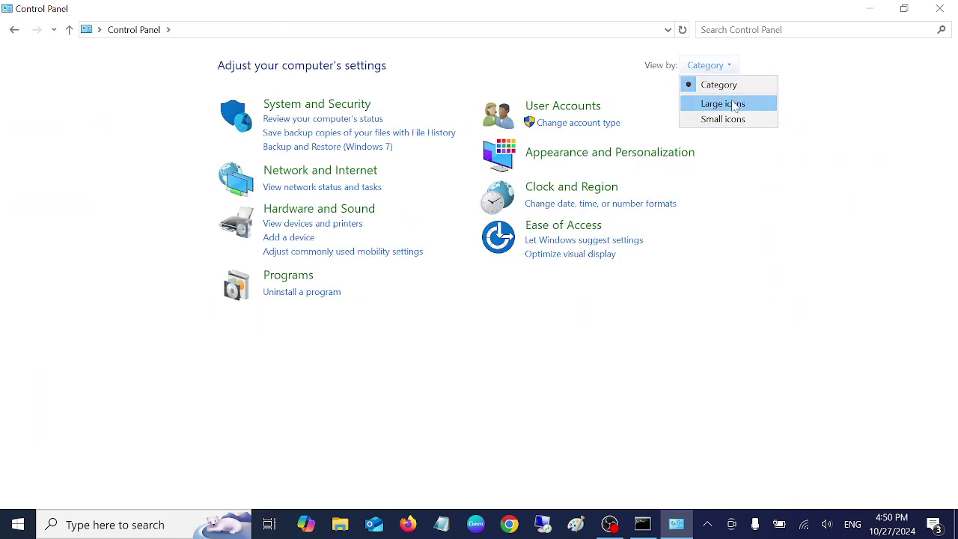
click(735, 105)
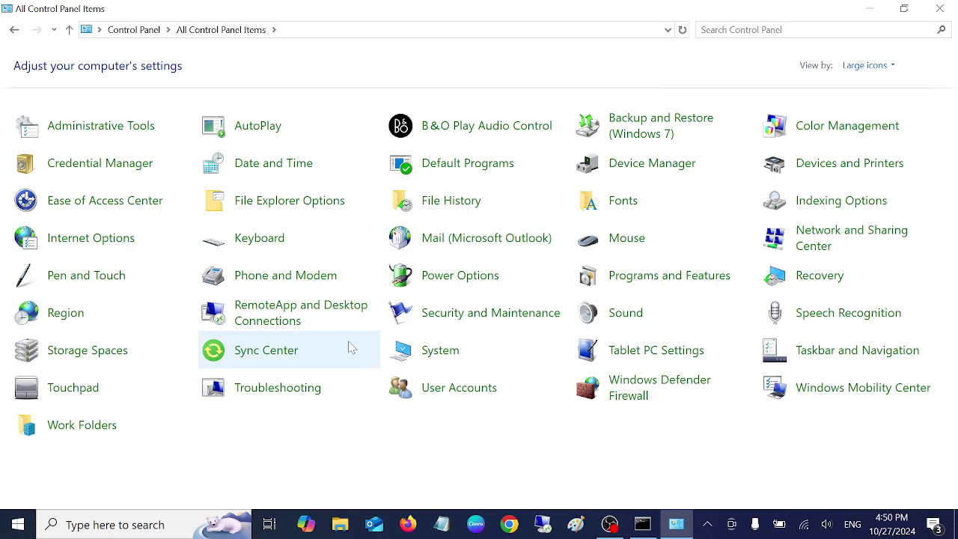
Step: Open Internet Options, restore the advanced settings to their defaults and apply the change
click(116, 245)
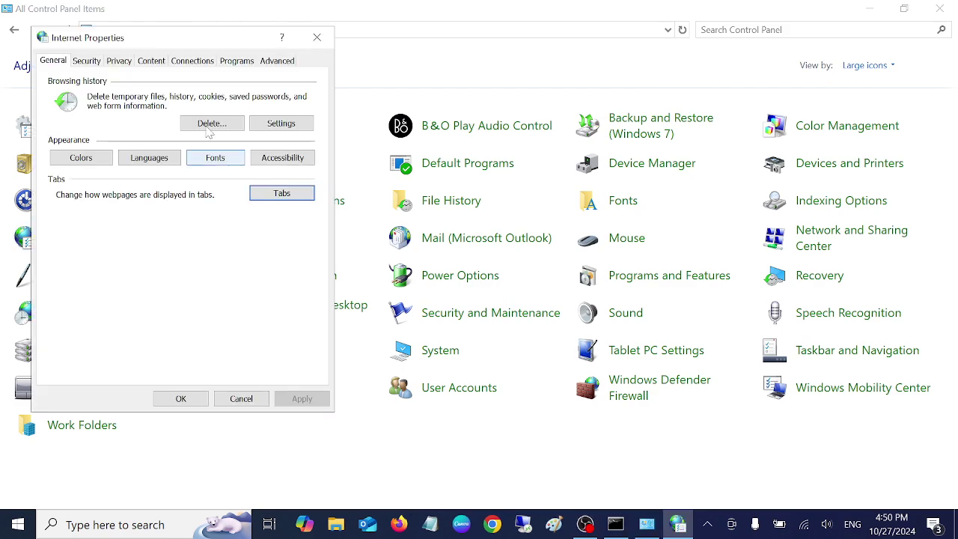
drag(216, 39, 360, 72)
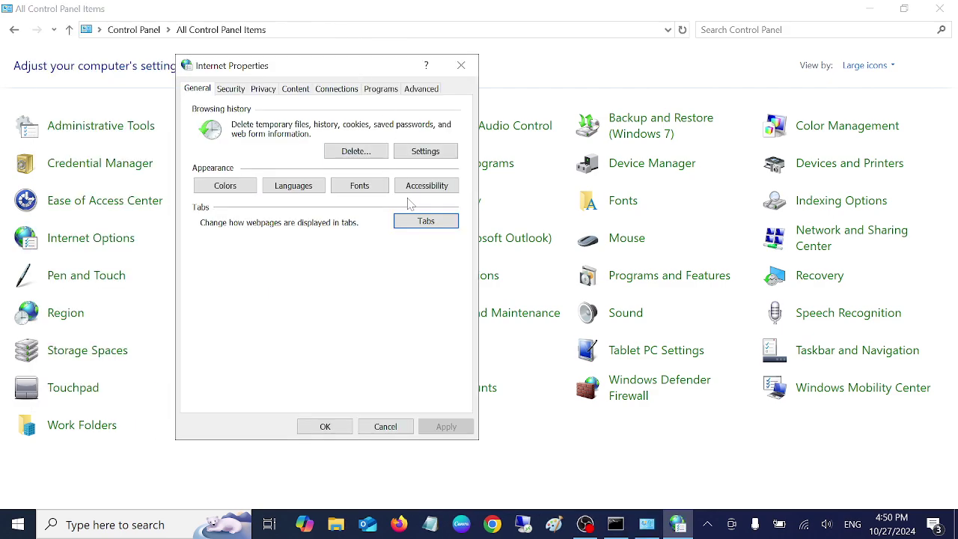
click(419, 92)
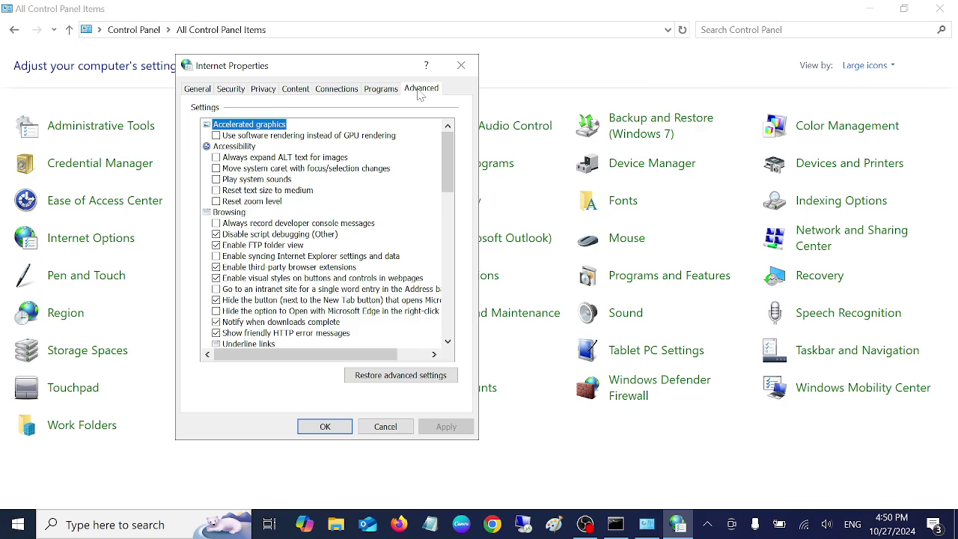
click(417, 378)
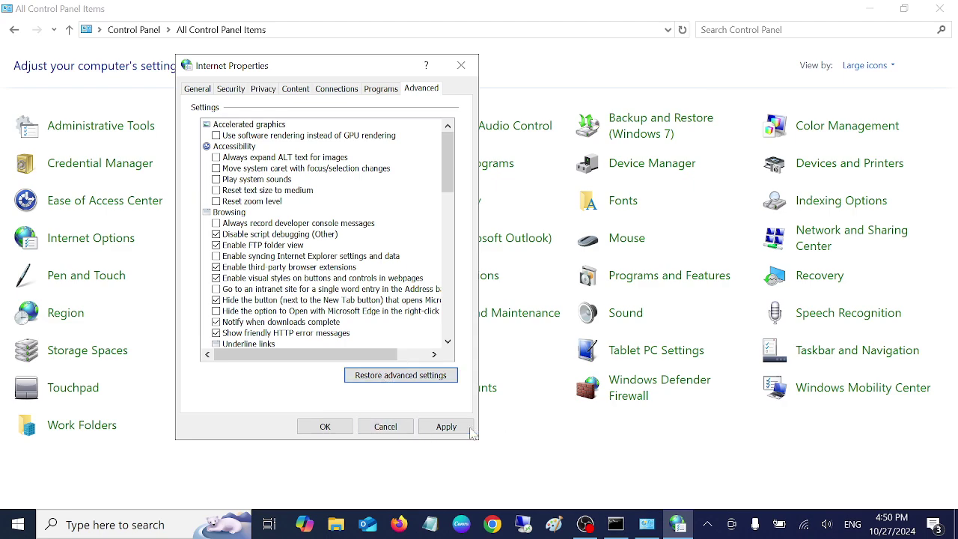
click(453, 433)
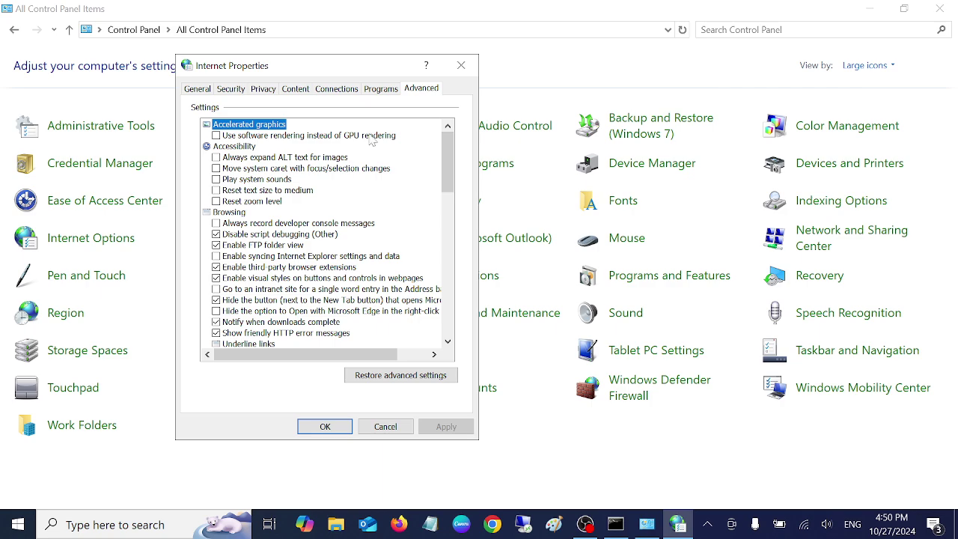
Step: Reset all Internet security zones to their default level and apply the change
click(201, 89)
click(233, 93)
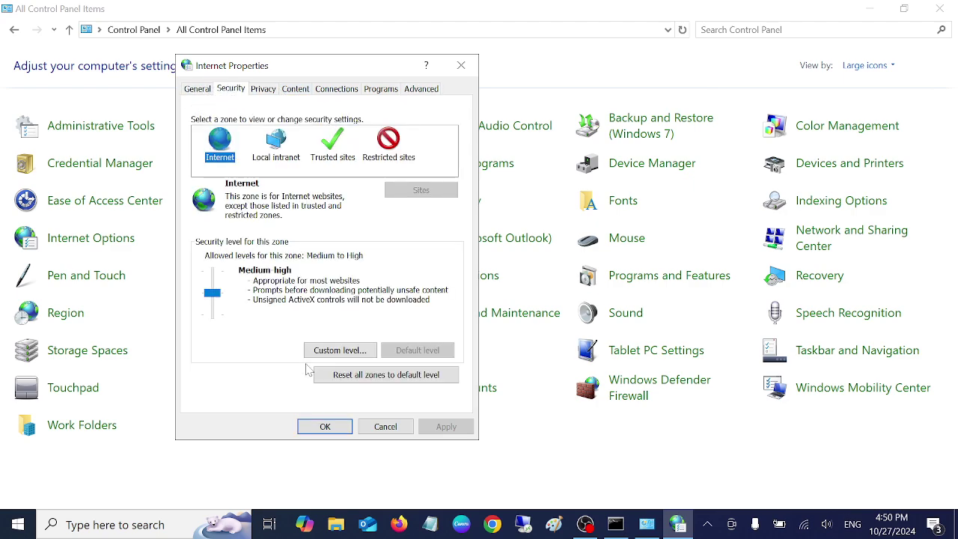
click(393, 373)
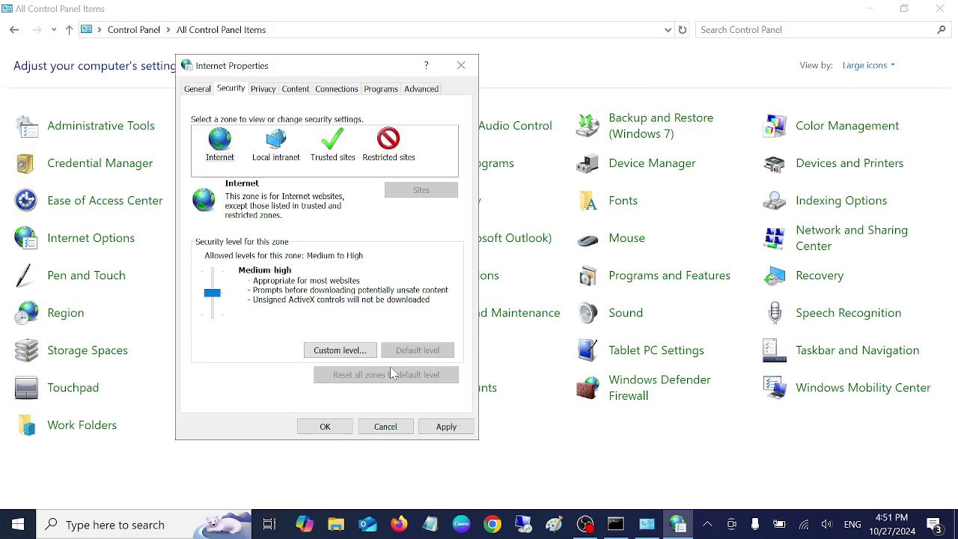
click(447, 428)
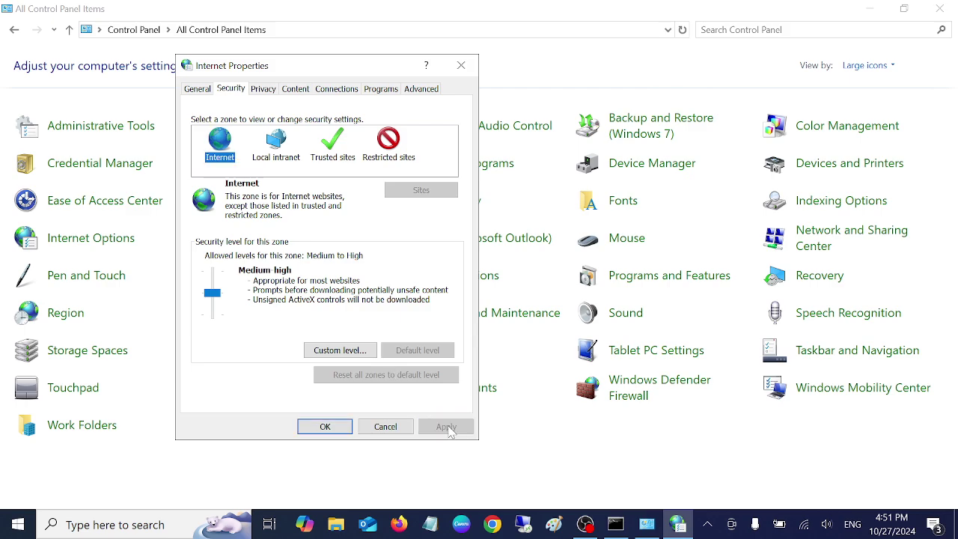
Step: Make sure the LAN settings use automatic detection with no proxy server, accept them and close Internet Properties
click(261, 89)
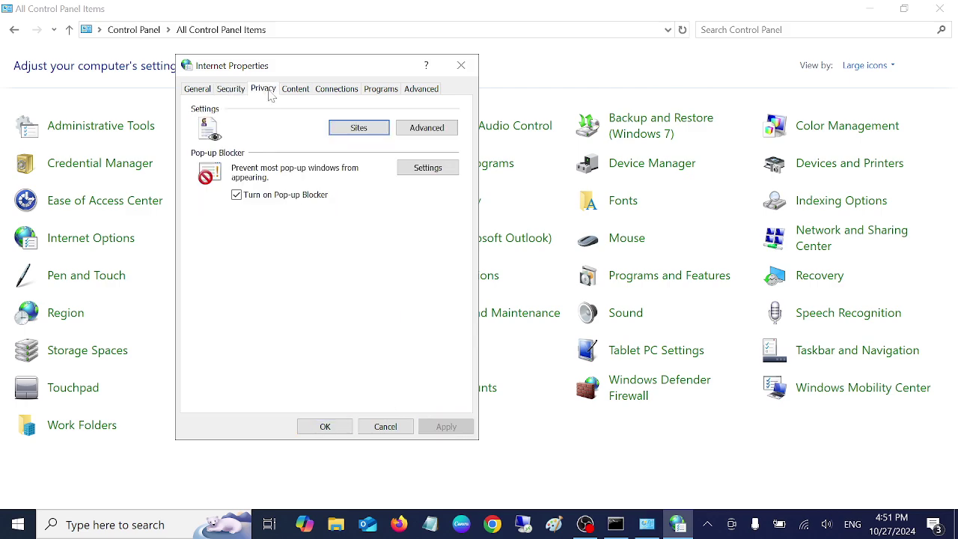
click(297, 90)
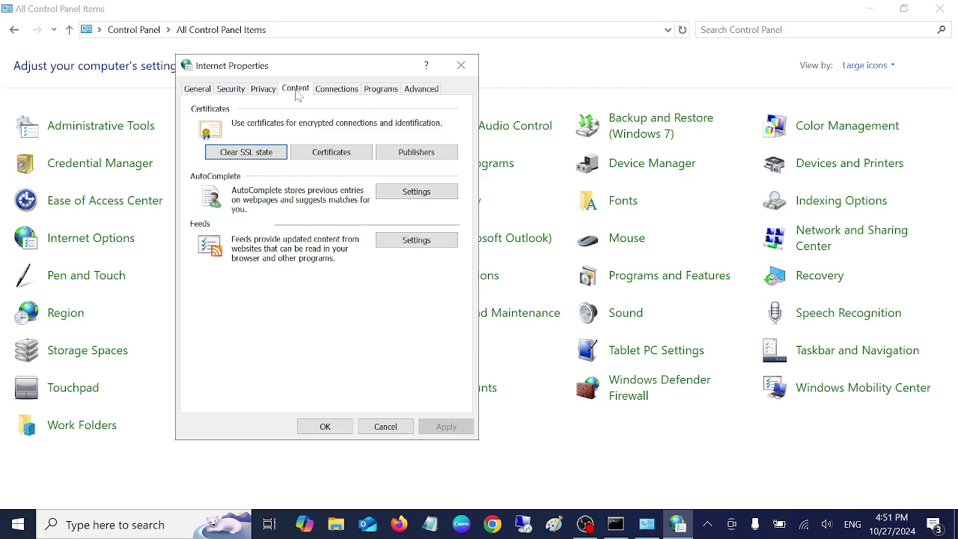
click(331, 92)
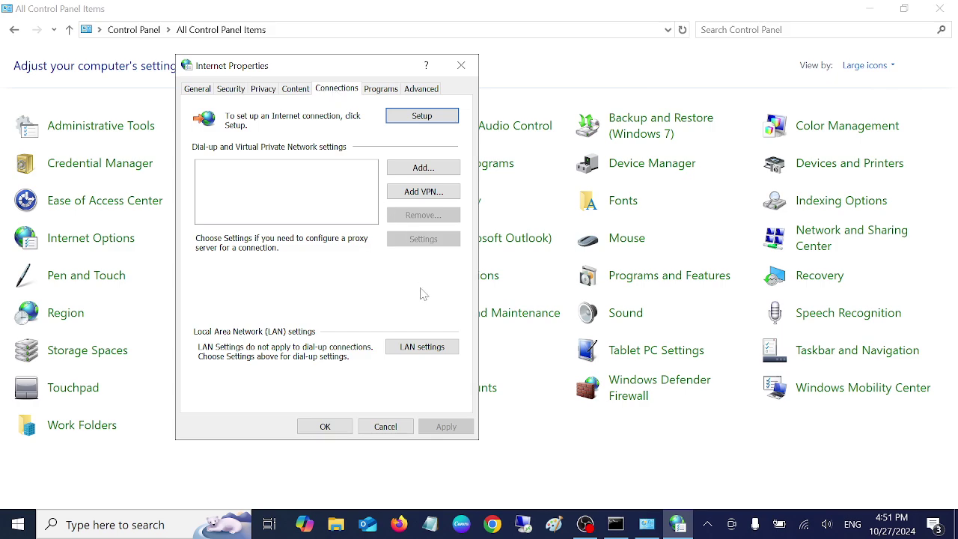
click(423, 348)
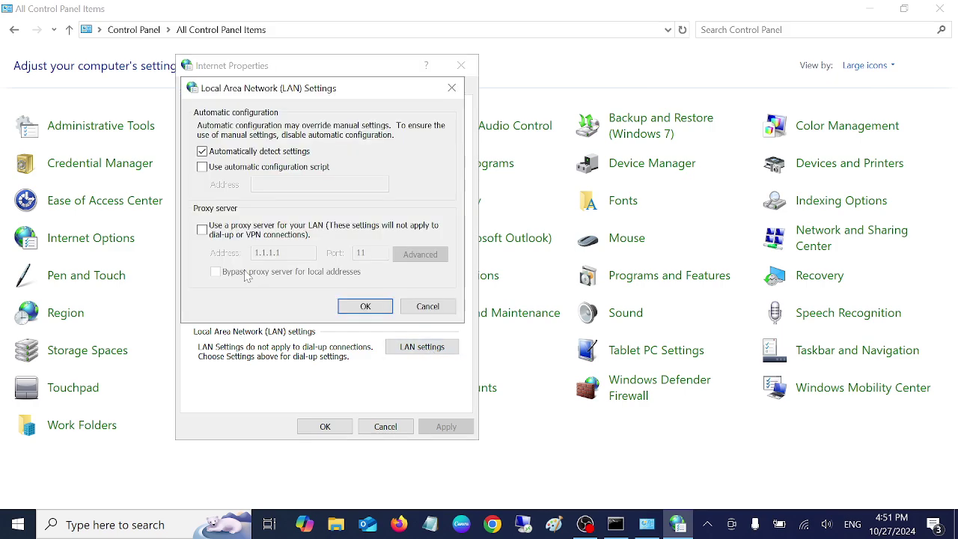
click(202, 230)
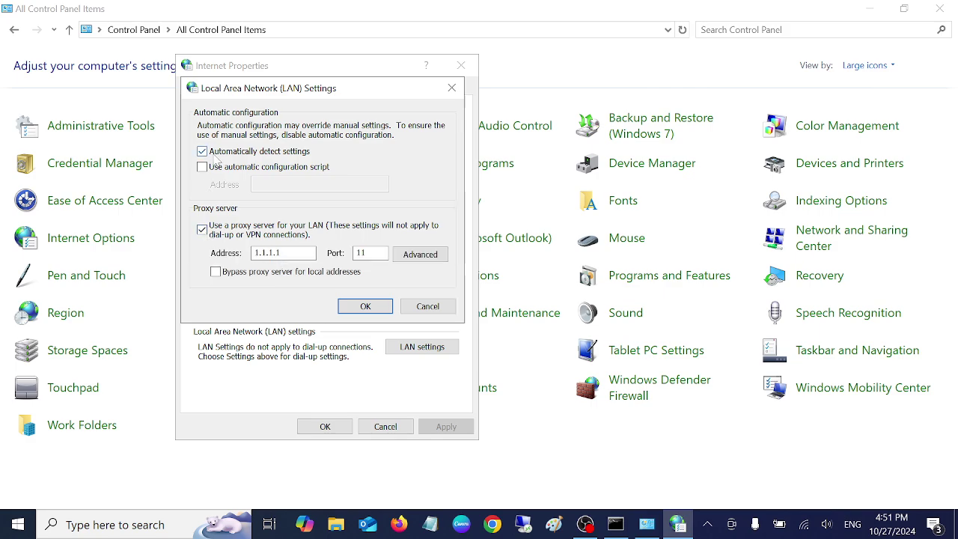
click(202, 230)
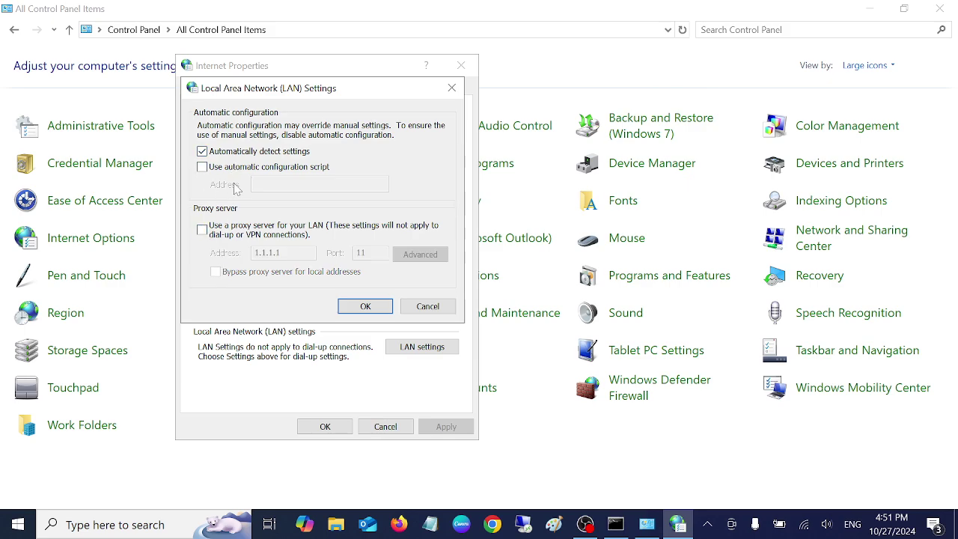
click(365, 308)
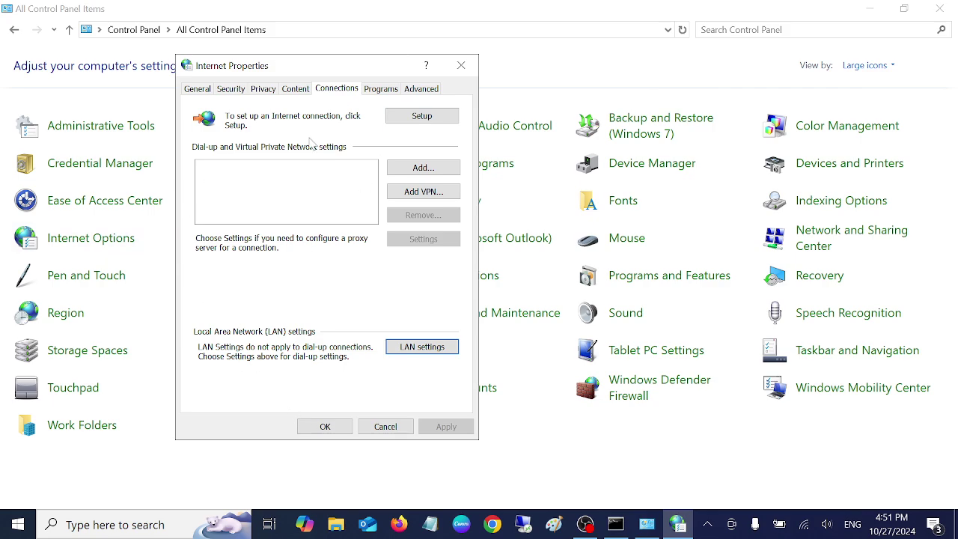
click(384, 89)
click(419, 91)
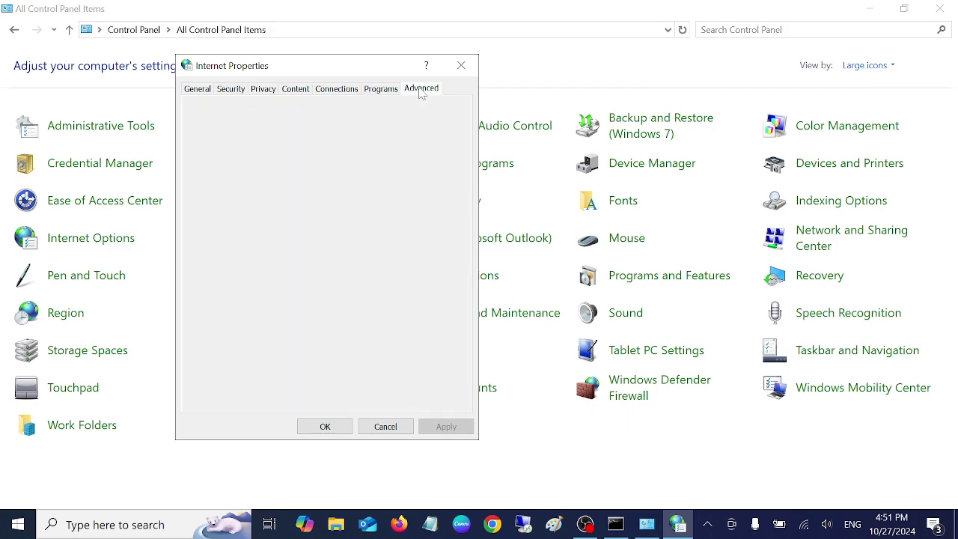
click(325, 427)
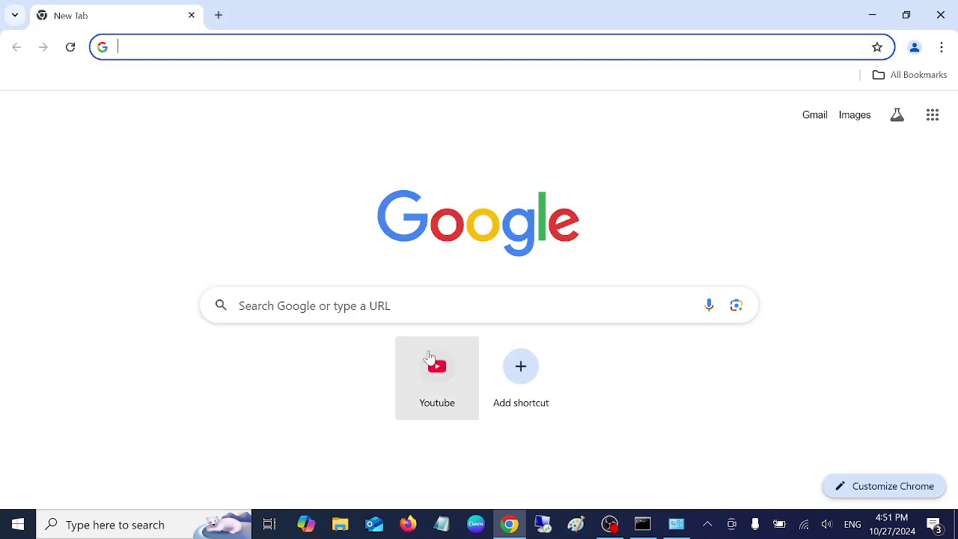
Step: Switch to Chrome, load YouTube, and in a new tab open the Microsoft Learn article on activation error 0xC004F074
click(430, 360)
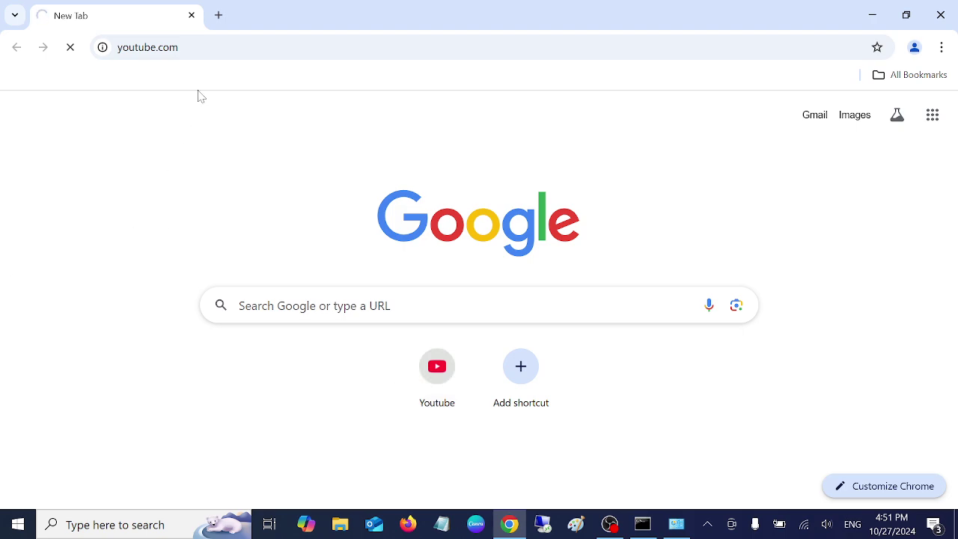
click(219, 16)
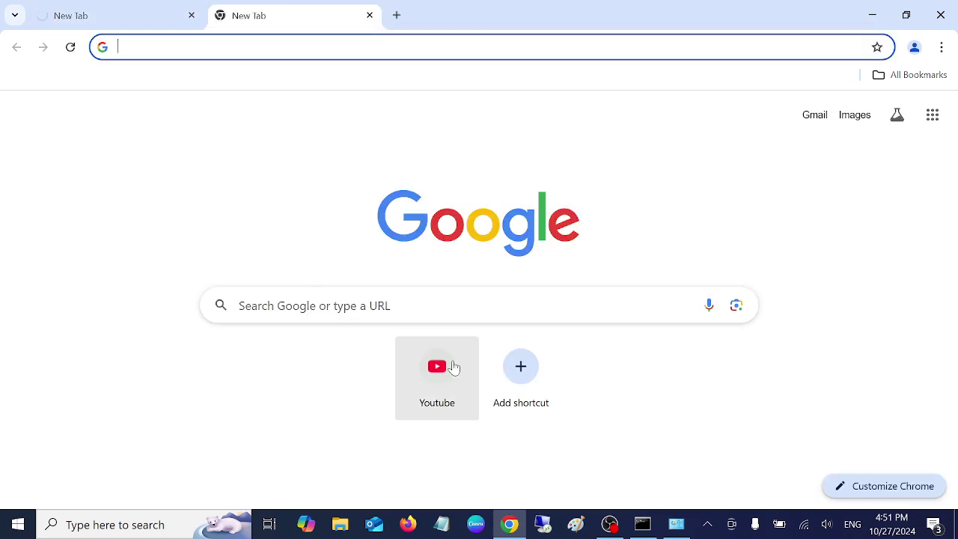
text(we)
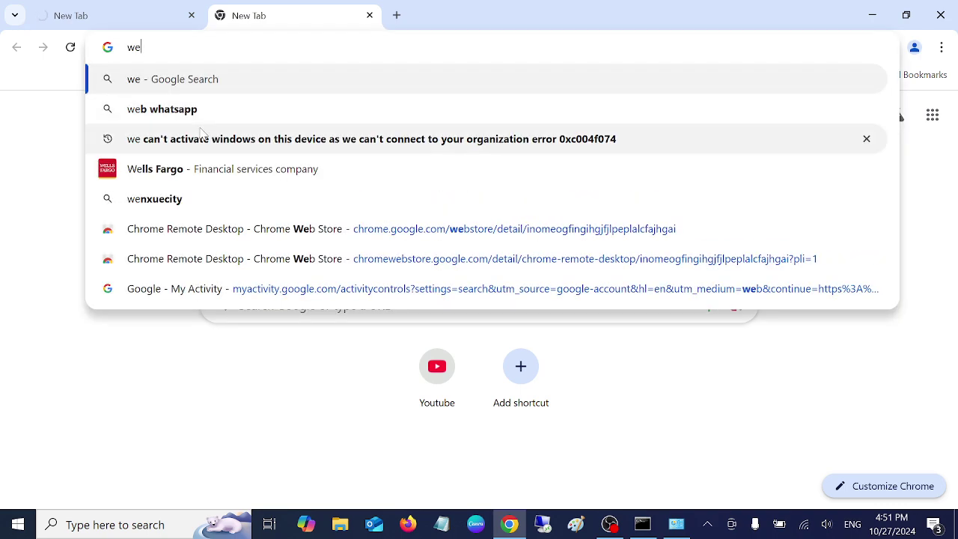
click(207, 139)
scroll(139, 375, down, 4)
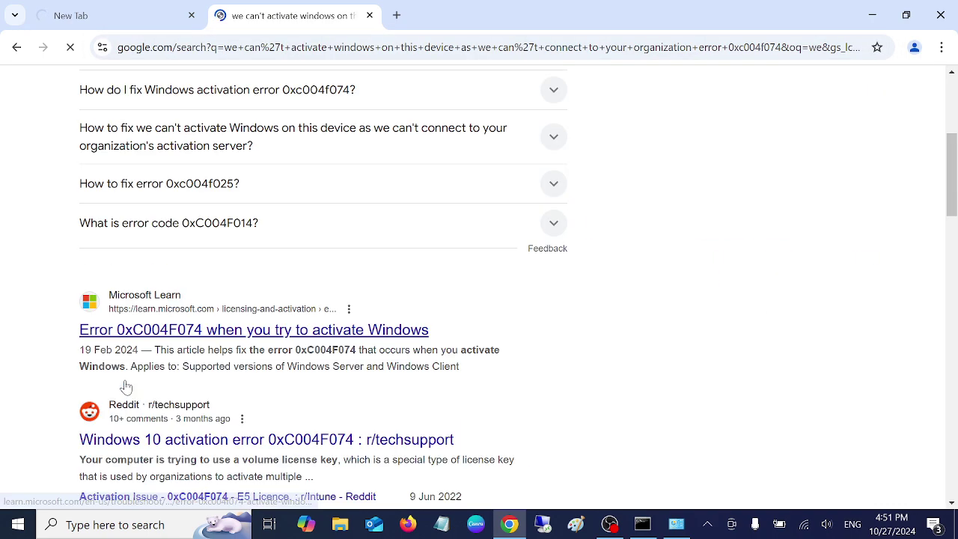
click(171, 337)
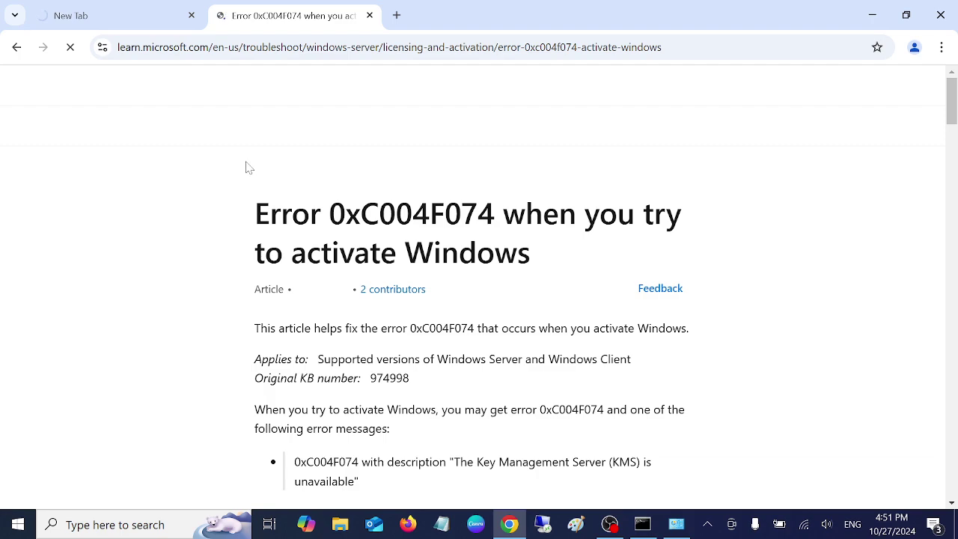
Step: Compare how the YouTube and Microsoft Learn tabs load and close the browser
click(123, 11)
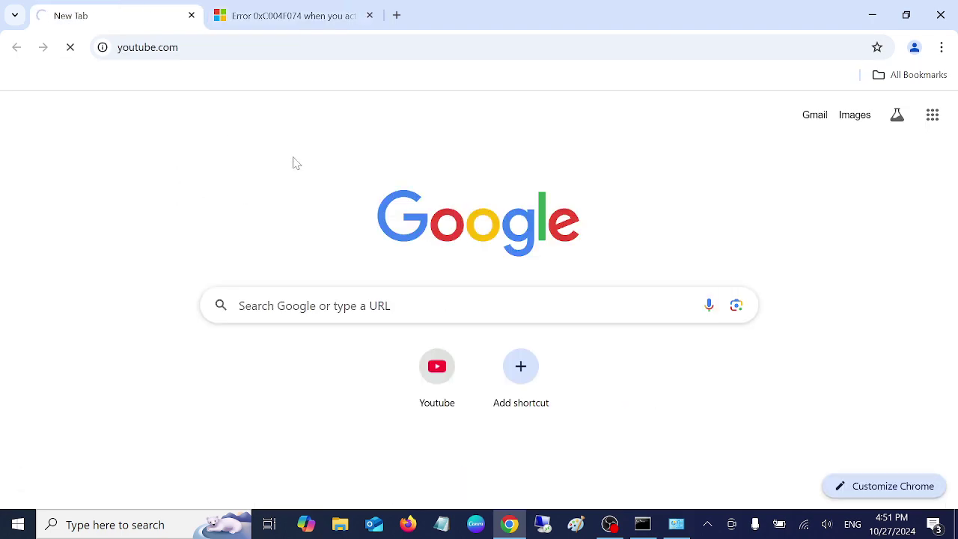
click(337, 18)
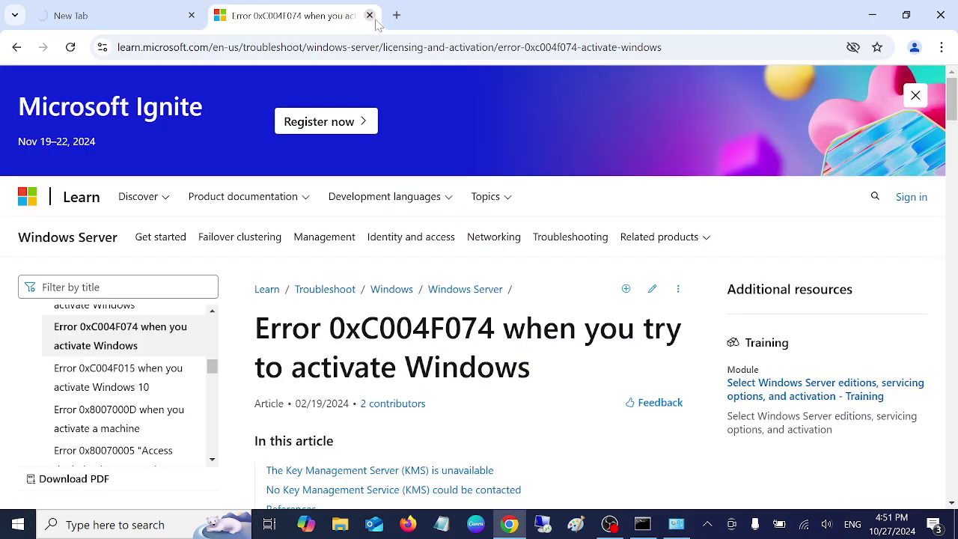
click(943, 15)
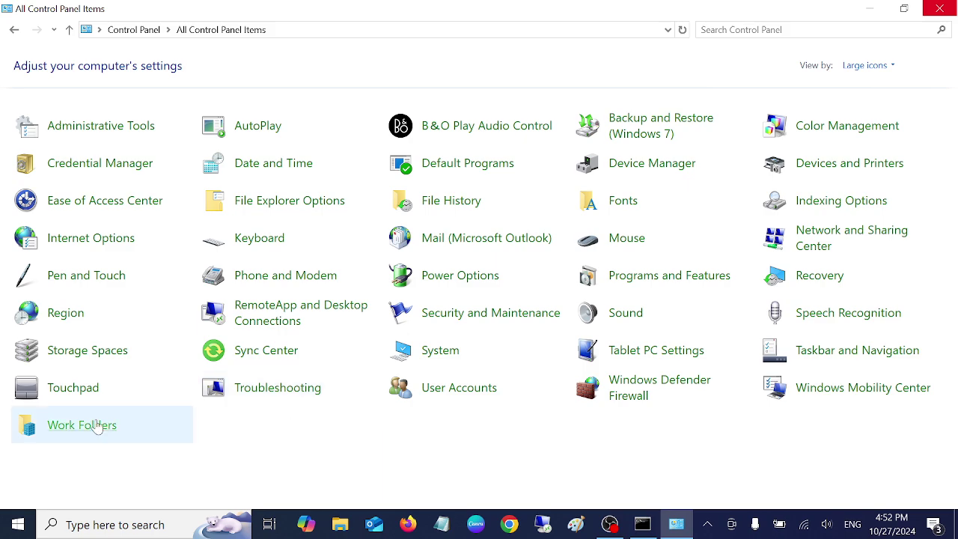
Step: Open the Network Connections window by running ncpa.cpl from the Run dialog
click(94, 528)
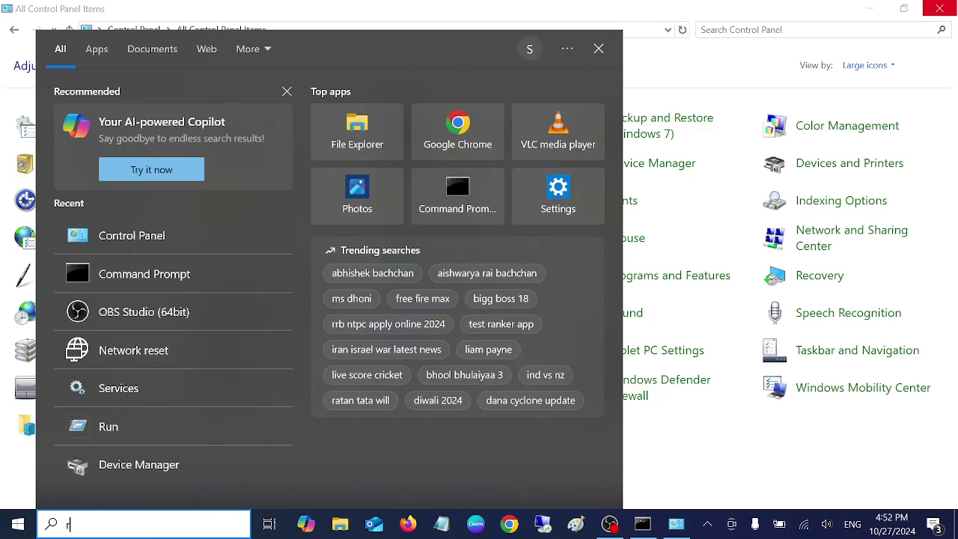
text(un)
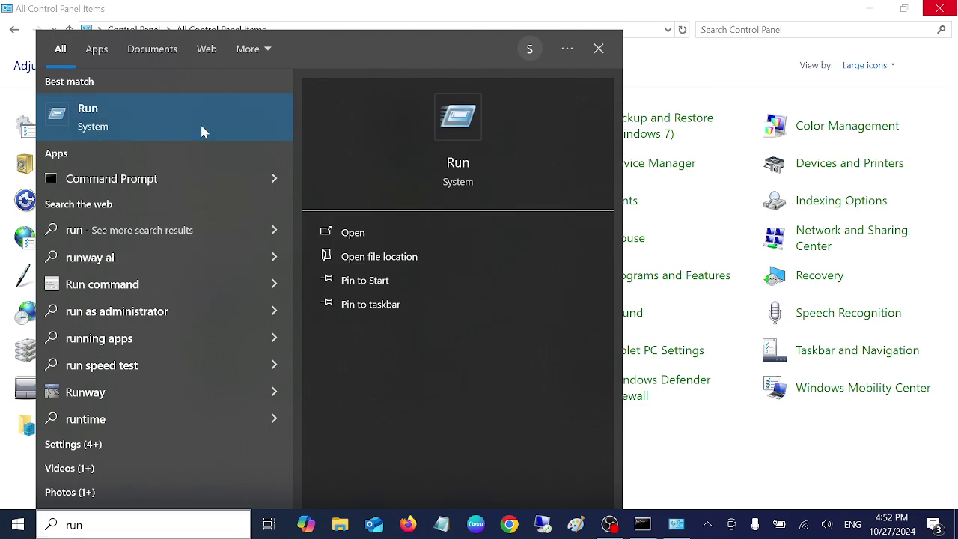
click(201, 131)
drag(242, 346, 485, 227)
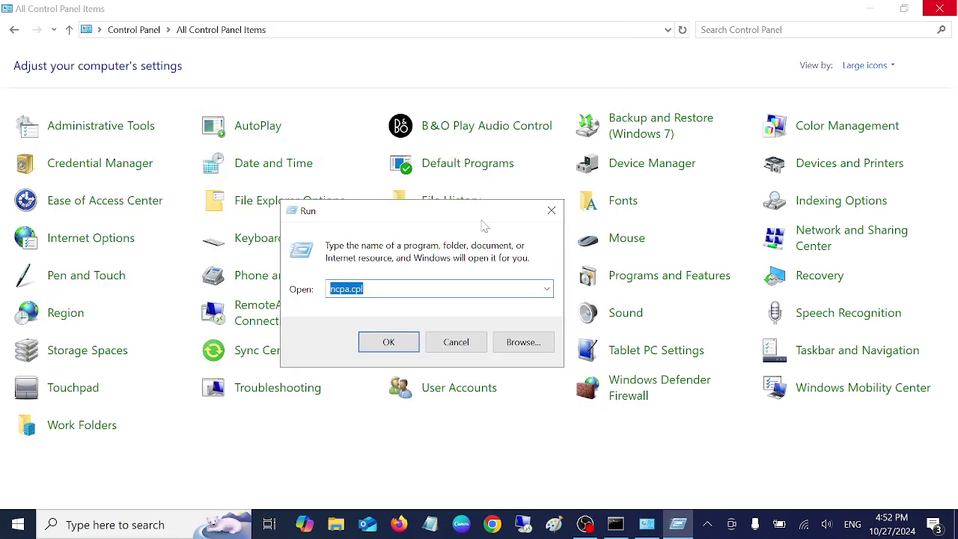
text(nc)
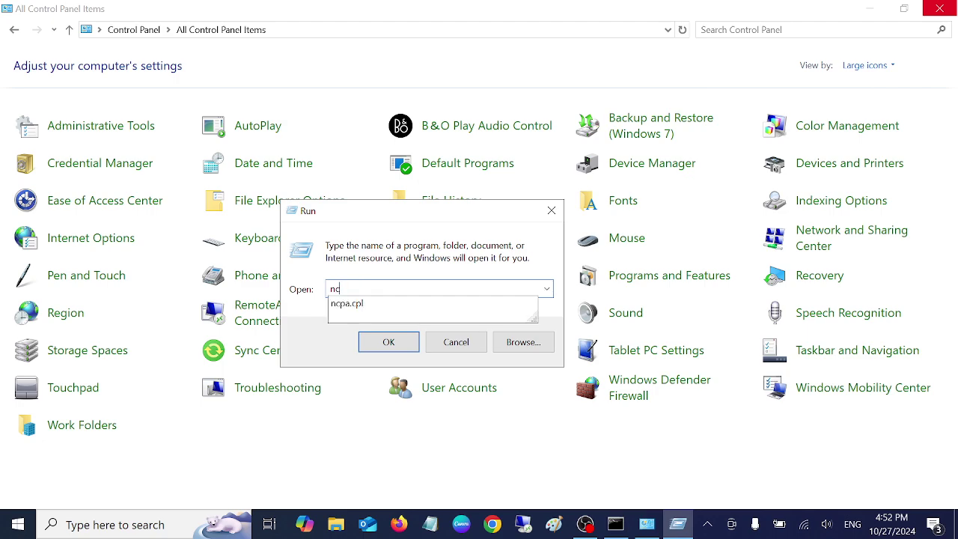
text(pa.cpl)
key(Return)
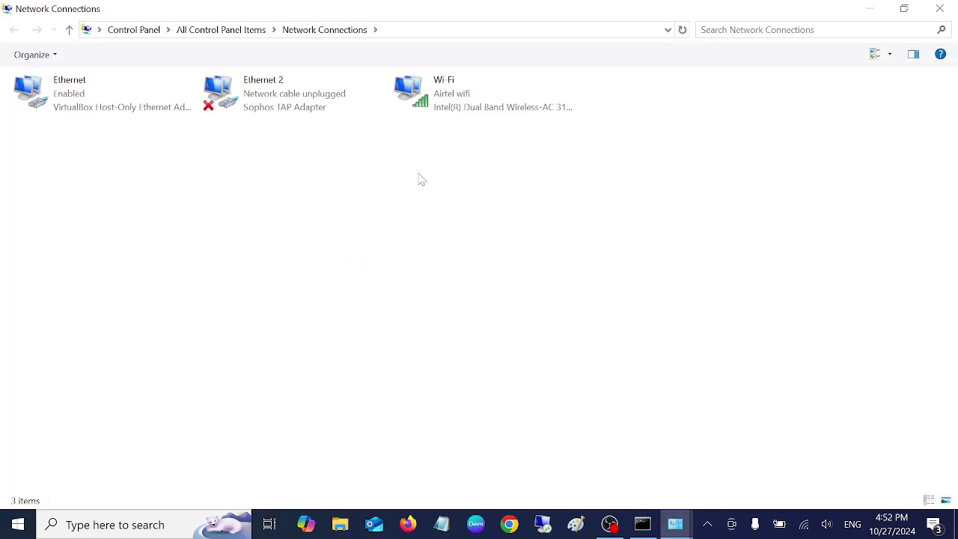
Step: Open the Internet Protocol Version 4 (TCP/IPv4) properties of the Wi-Fi connection
click(473, 105)
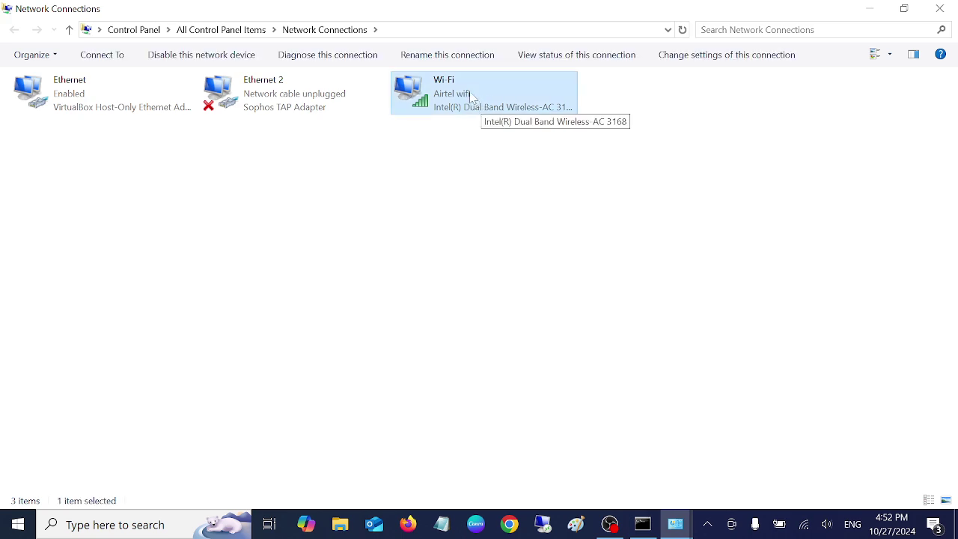
right_click(472, 98)
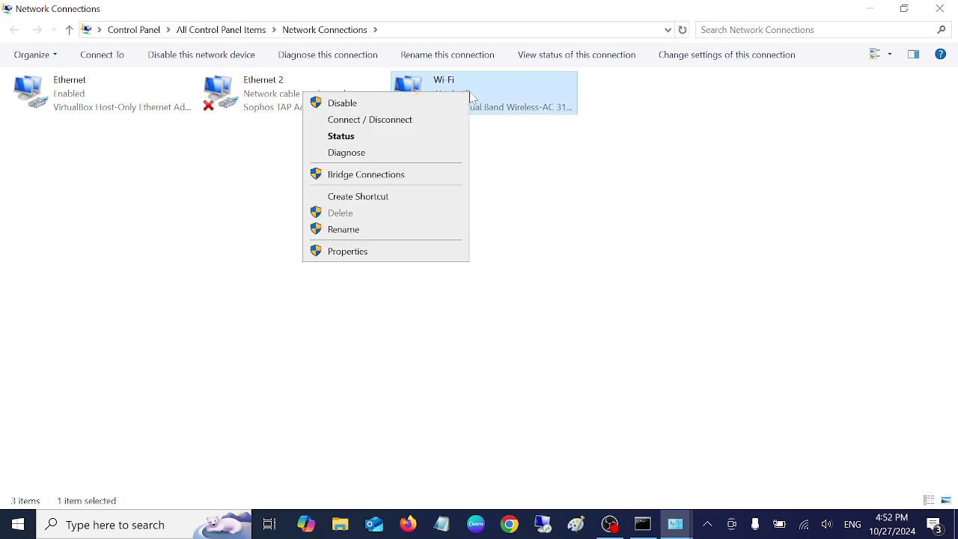
click(346, 251)
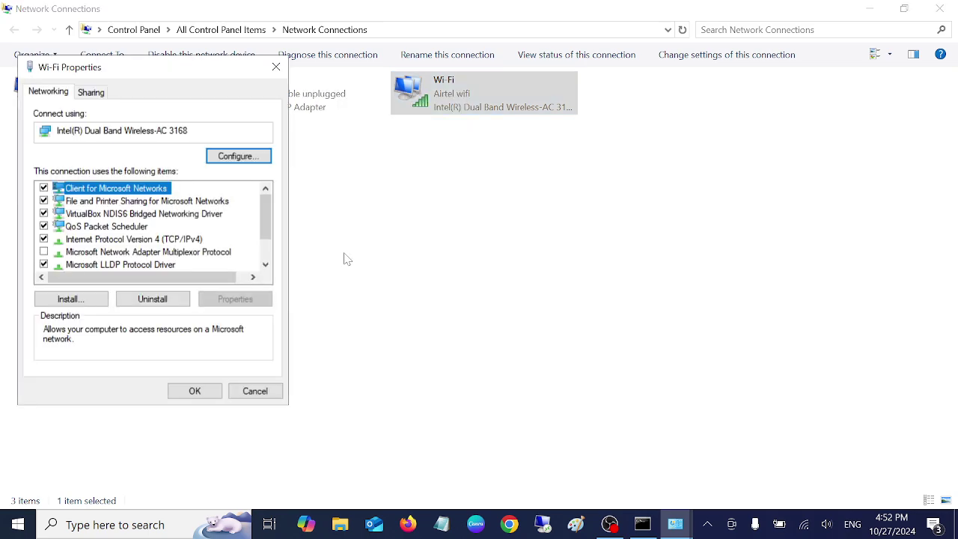
drag(217, 71, 402, 94)
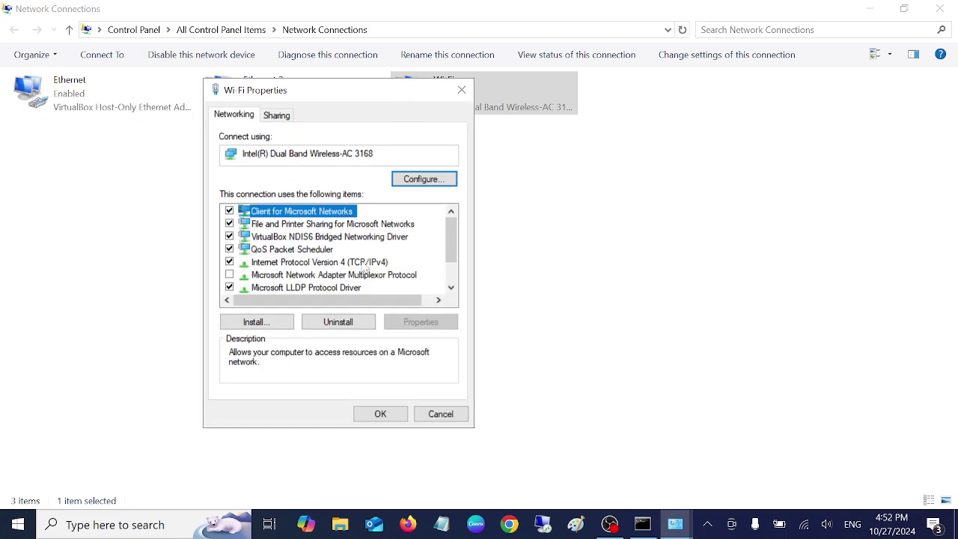
click(363, 264)
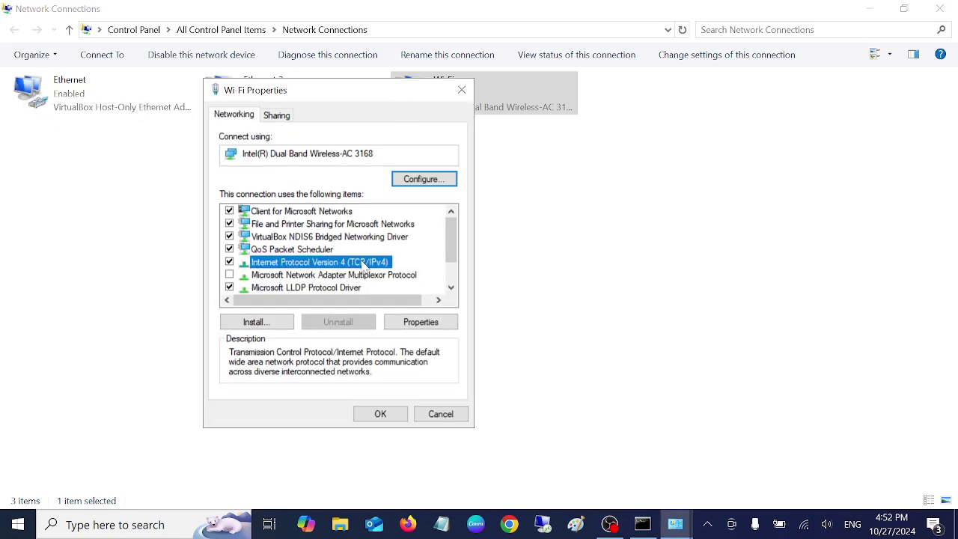
click(421, 325)
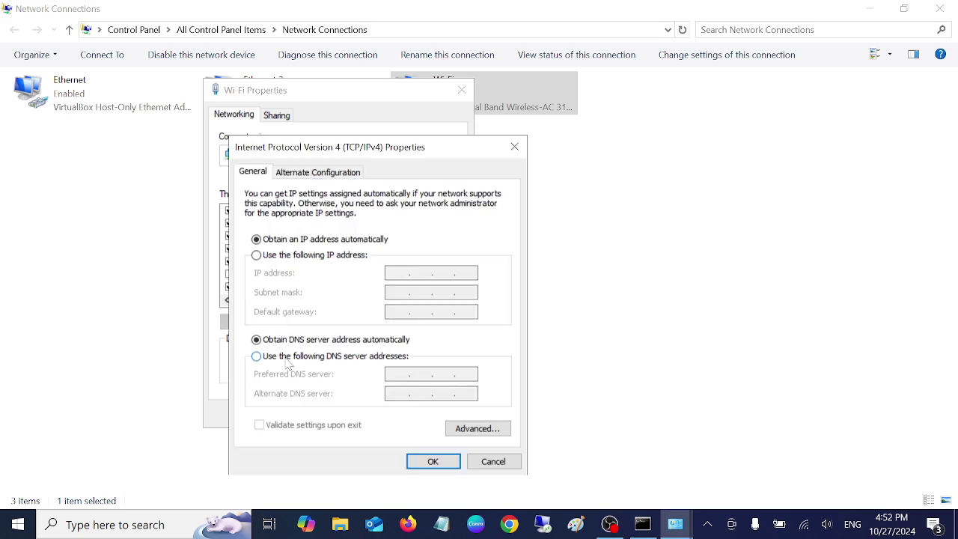
Step: Set the preferred DNS server to 8.8.8.8 and the alternate to 8.8.4.4, accept them and close the Wi-Fi properties
click(283, 362)
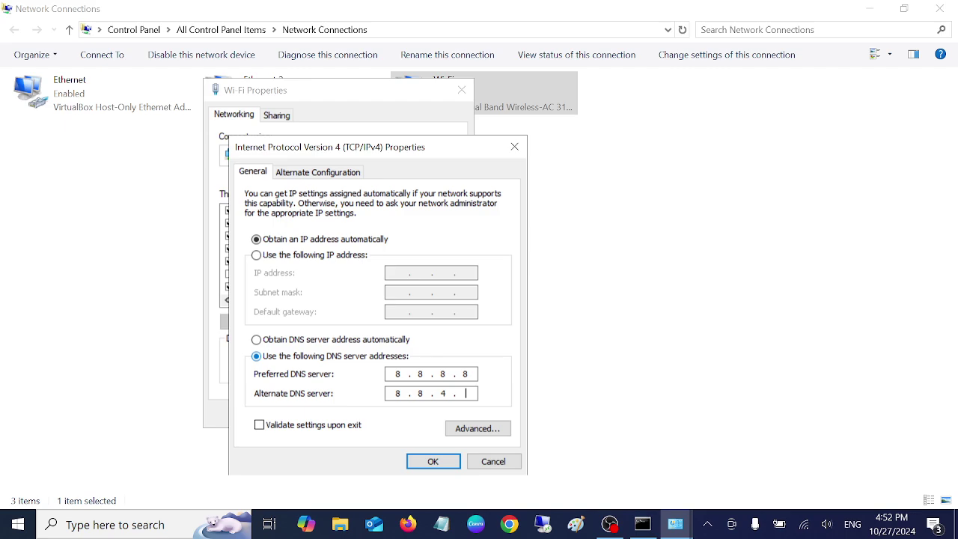
click(434, 462)
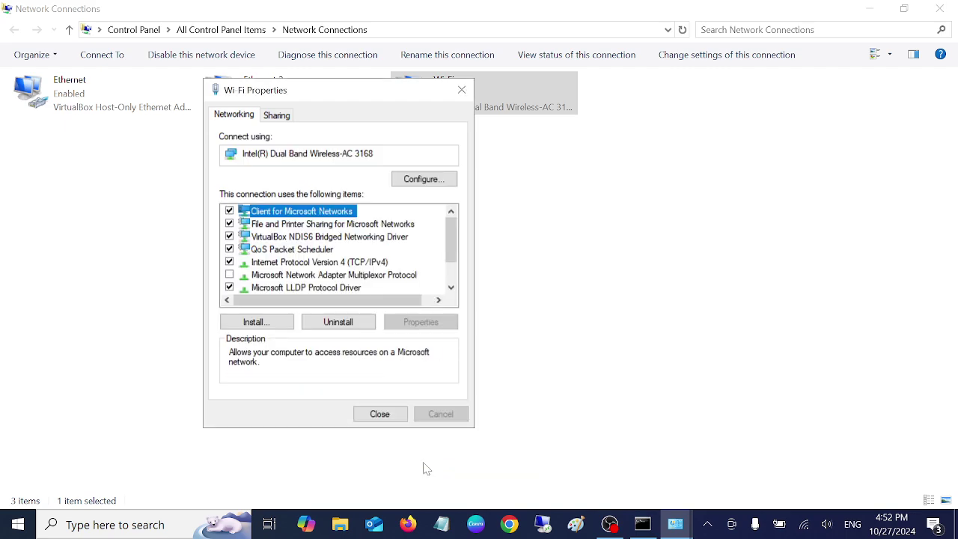
click(383, 416)
Step: Disable the Wi-Fi adapter and refresh the network connections list
right_click(329, 230)
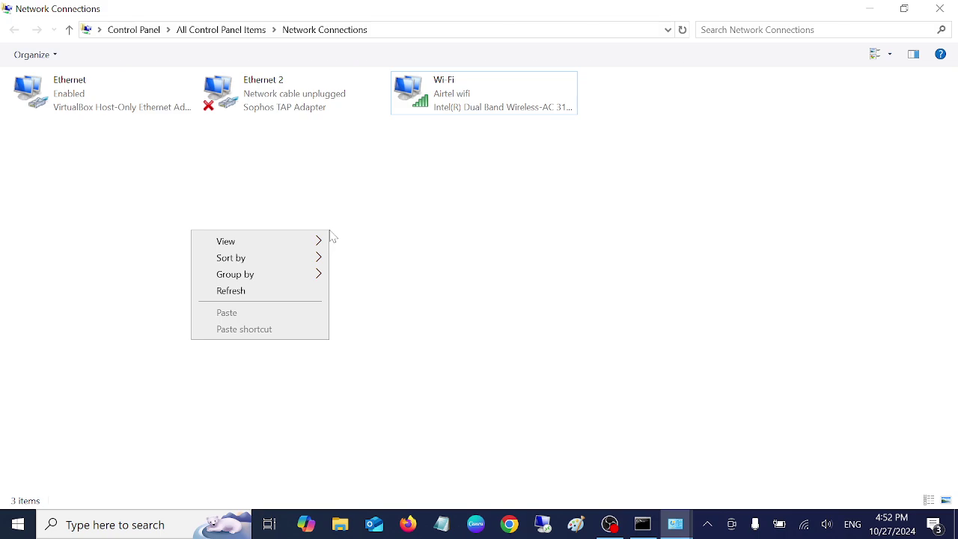
click(250, 289)
right_click(476, 99)
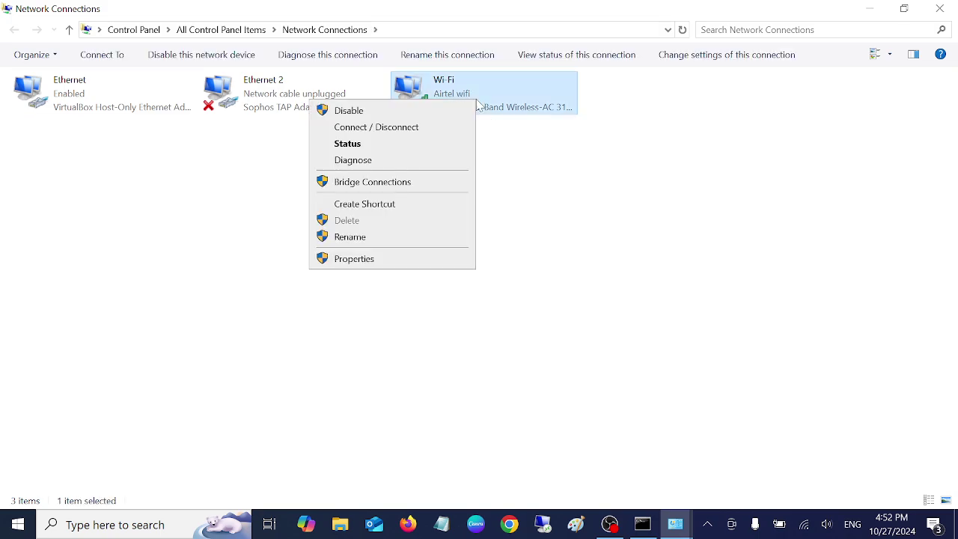
click(379, 115)
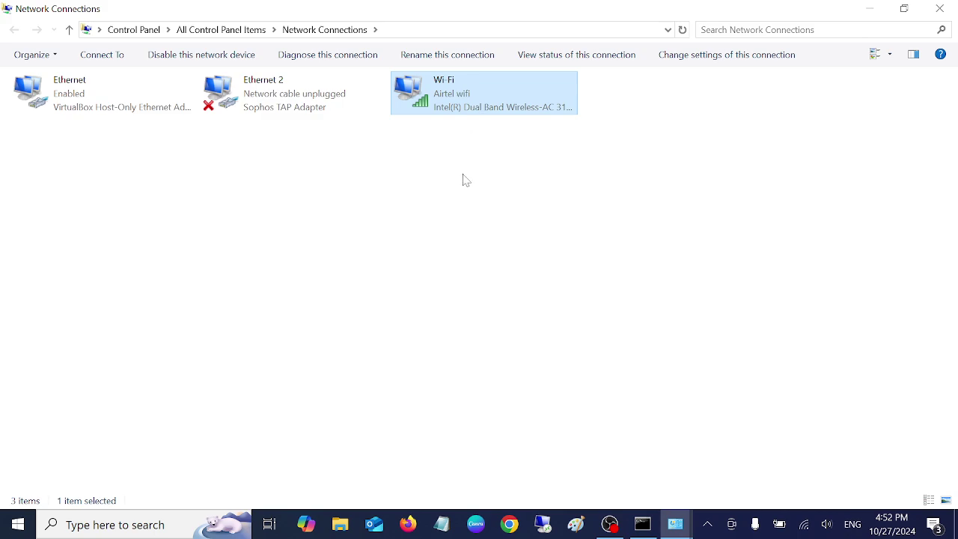
right_click(436, 193)
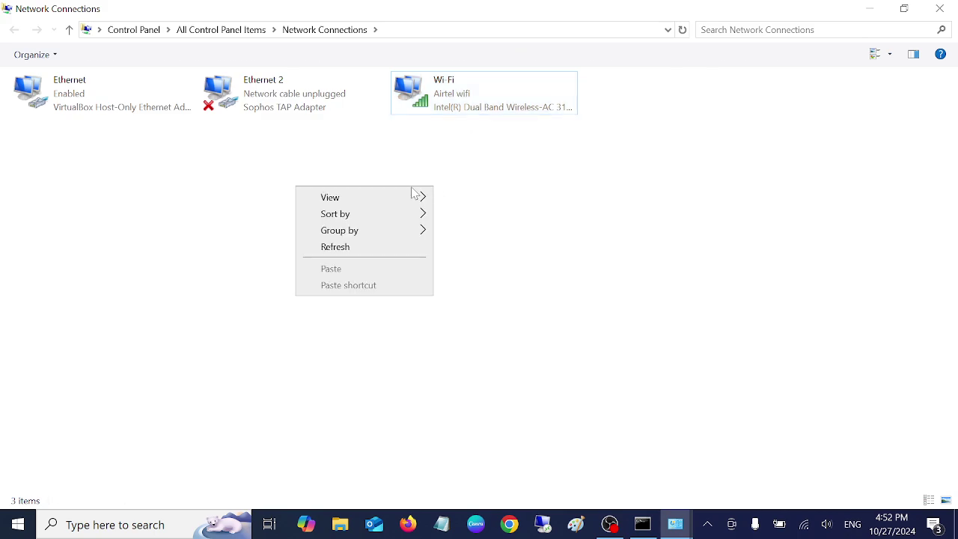
click(340, 248)
click(452, 104)
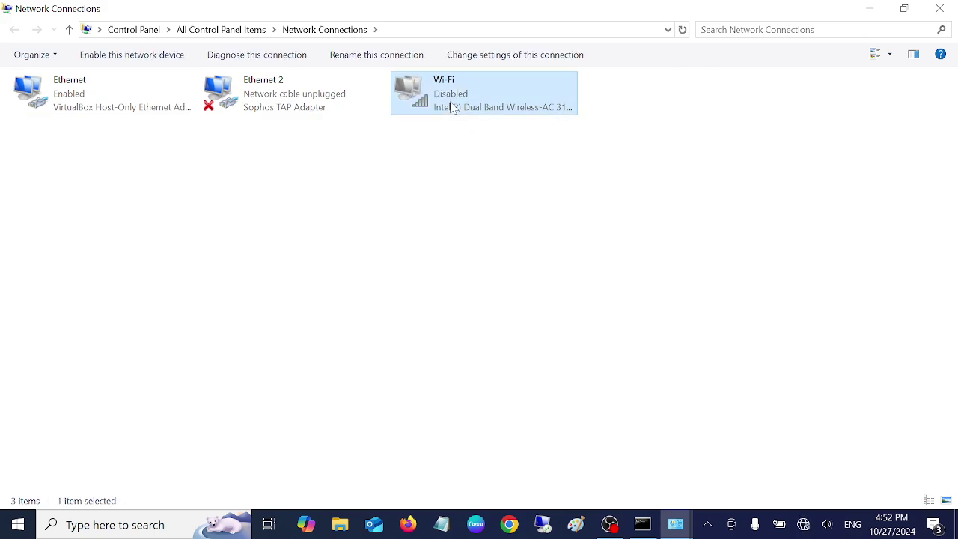
Step: Enable the Wi-Fi adapter again and bring up the available network list to check the connection
right_click(452, 104)
click(346, 113)
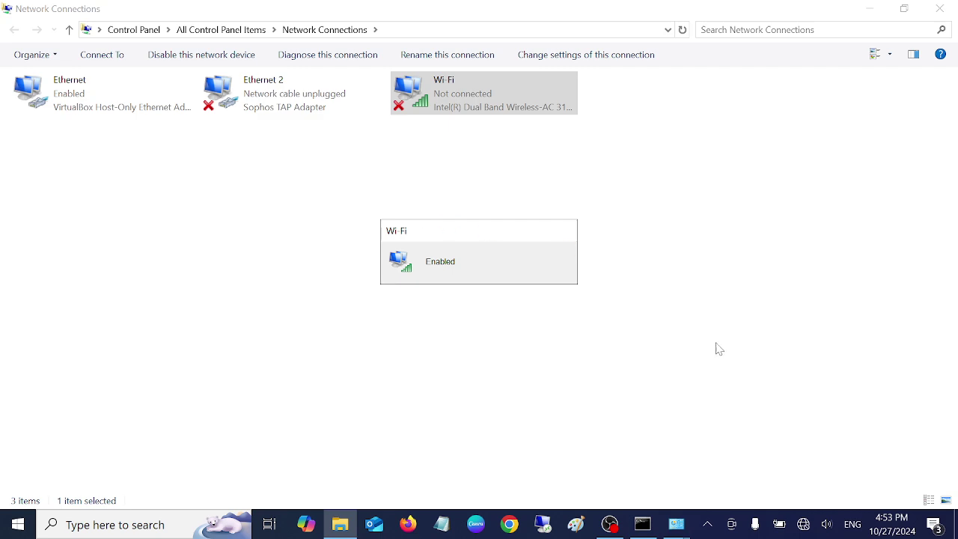
click(805, 525)
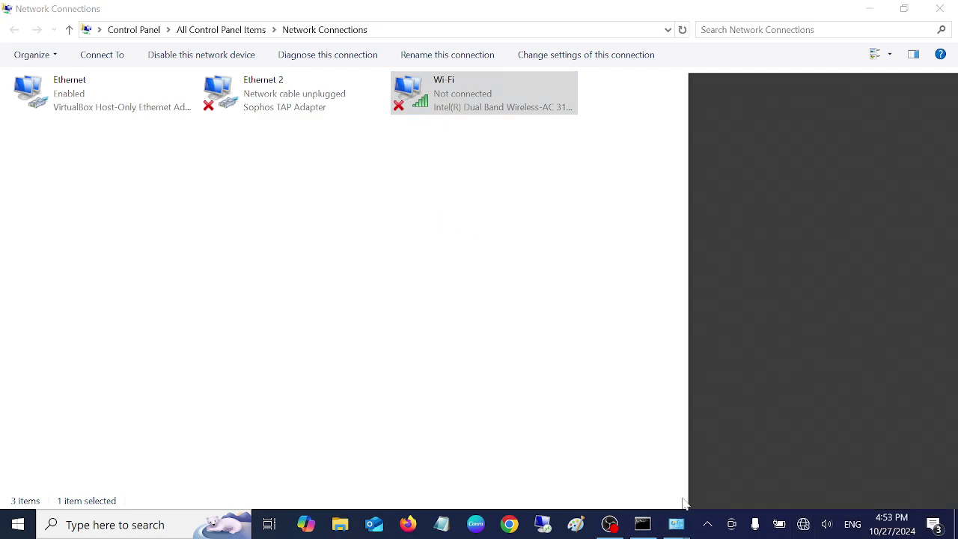
click(442, 239)
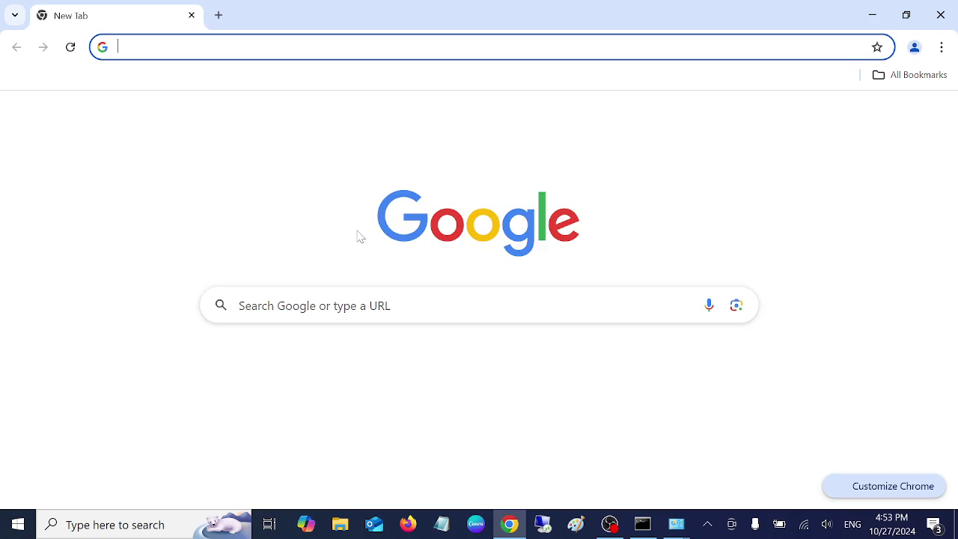
Step: Test page loading in Chrome by opening the YouTube shortcut, searching for youtube in a second tab and returning to the first
click(428, 393)
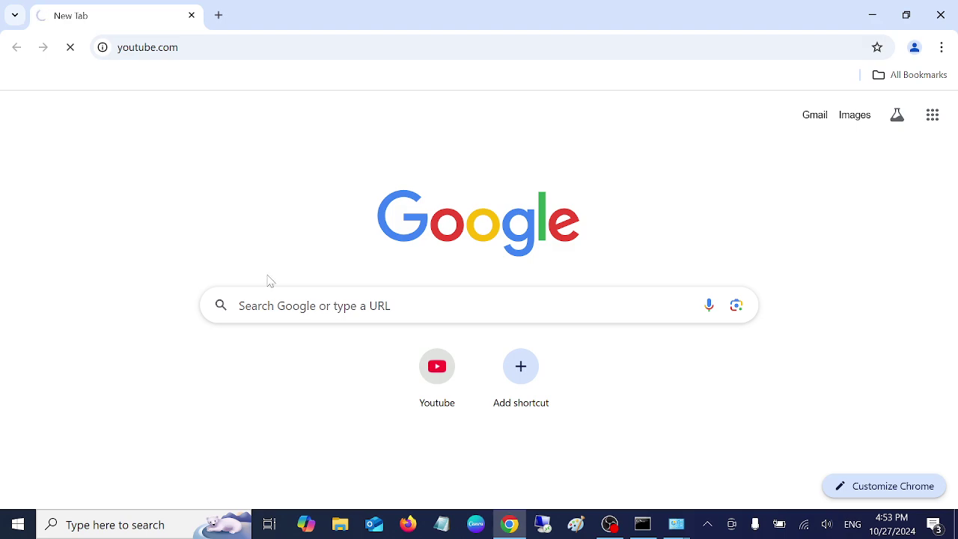
click(220, 16)
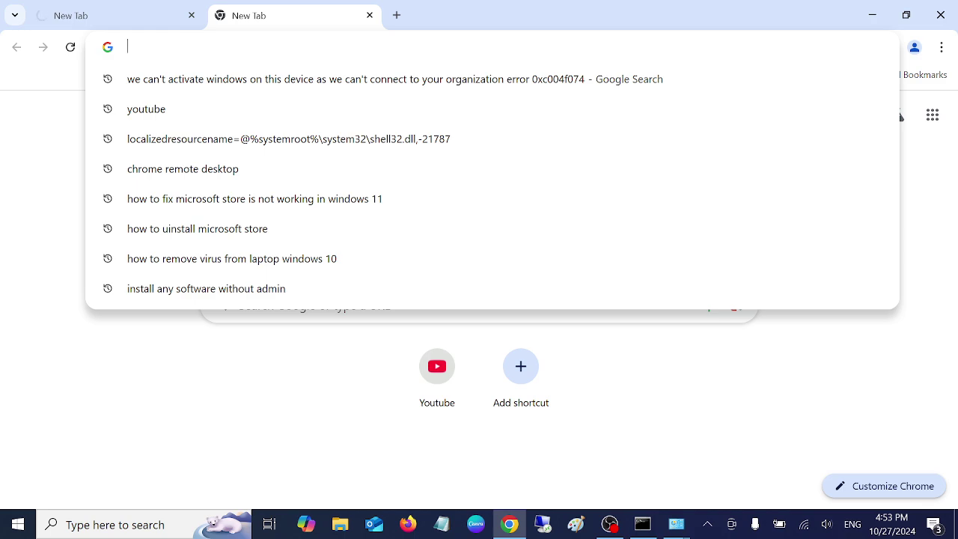
text(ou)
key(BackSpace)
key(BackSpace)
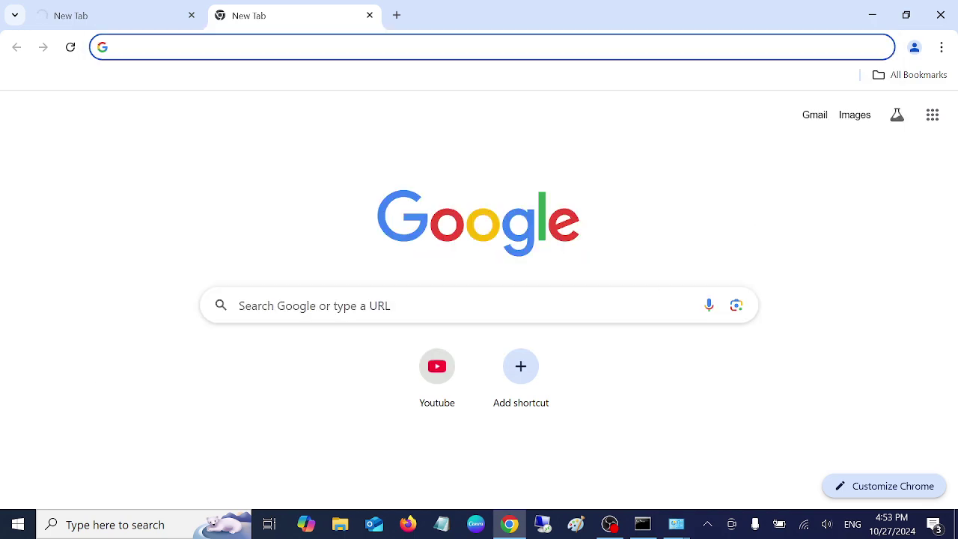
text(youtube)
key(Return)
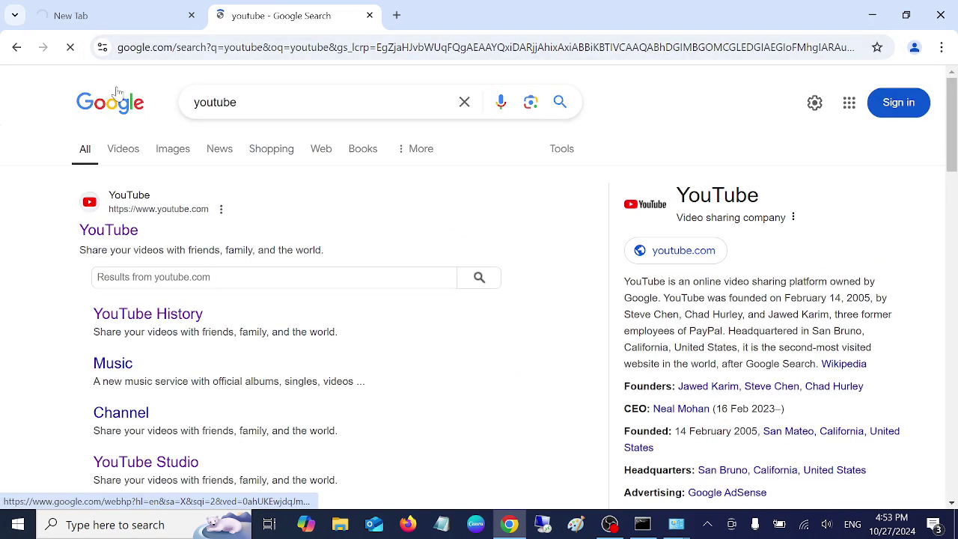
click(108, 18)
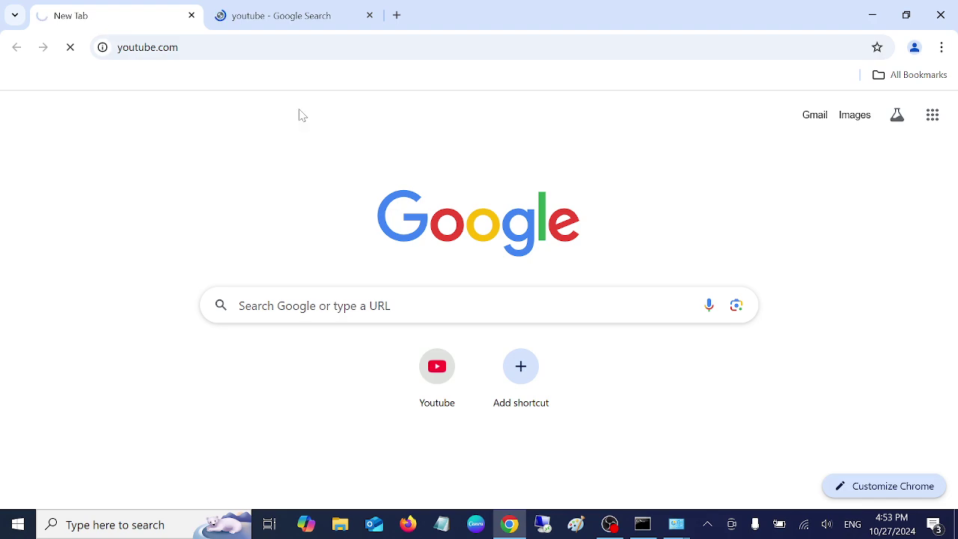
Step: Switch to Network Connections and open the Wi-Fi connection's Internet Protocol Version 4 (TCP/IPv4) properties to check the DNS servers
mouse_move(677, 524)
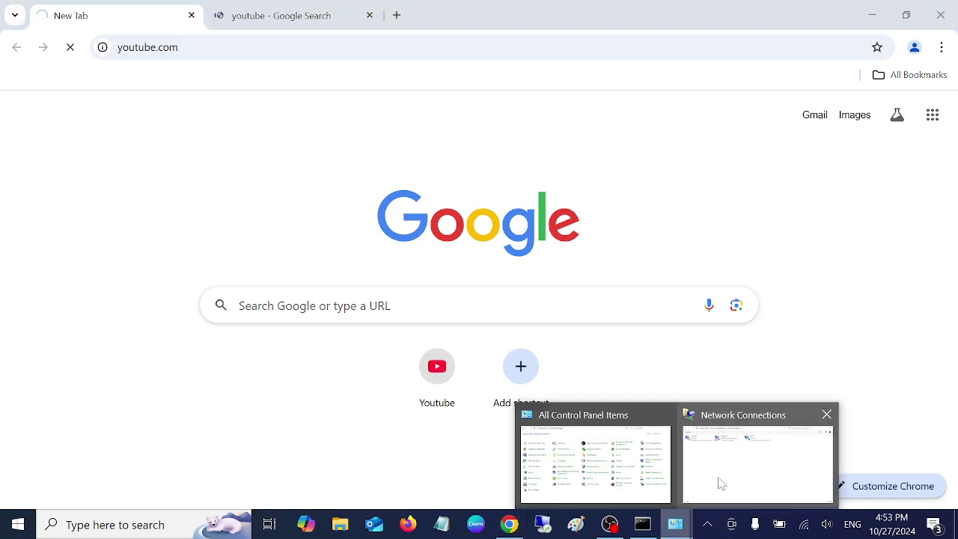
click(719, 484)
double_click(464, 103)
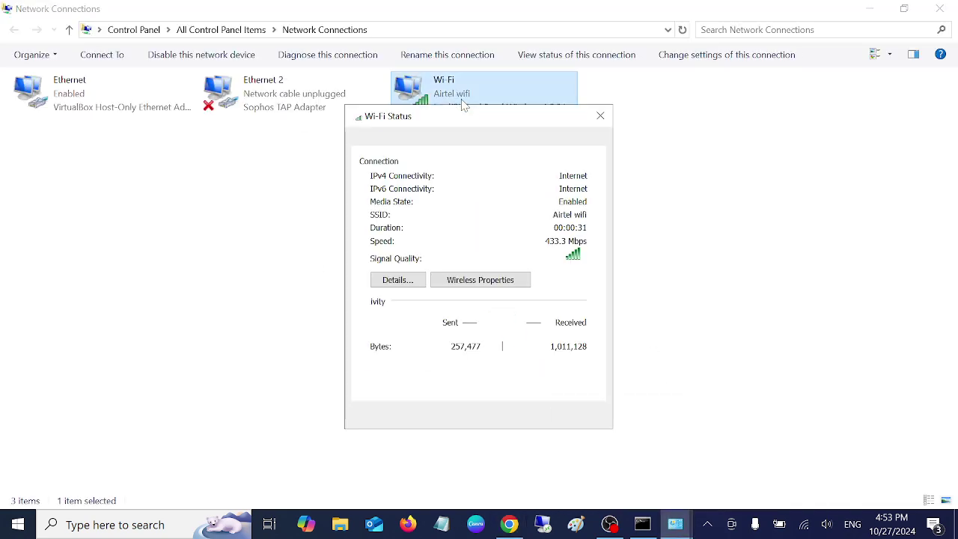
click(402, 383)
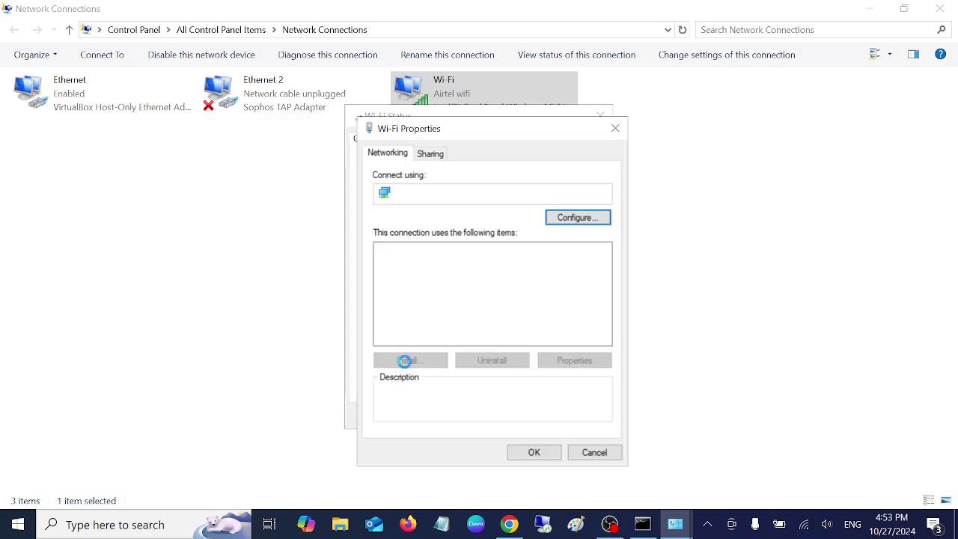
double_click(512, 301)
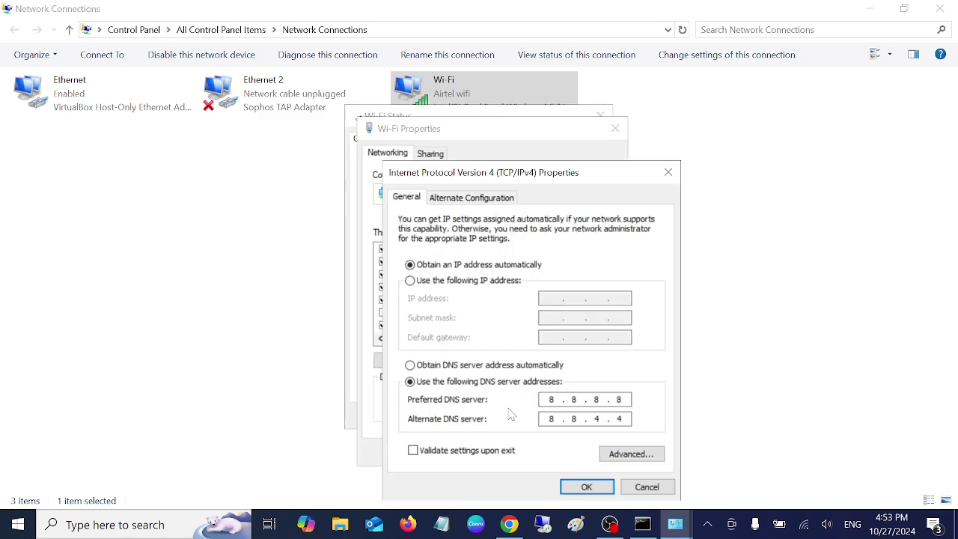
Step: Switch to Chrome, search YouTube for "how to fix tech" in the second tab and check the first tab's loading
click(509, 524)
click(216, 16)
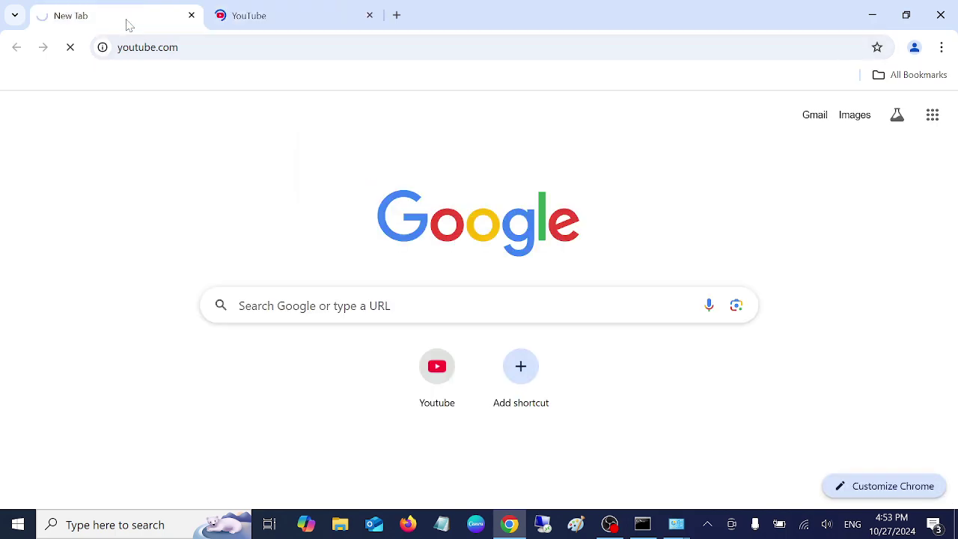
click(289, 20)
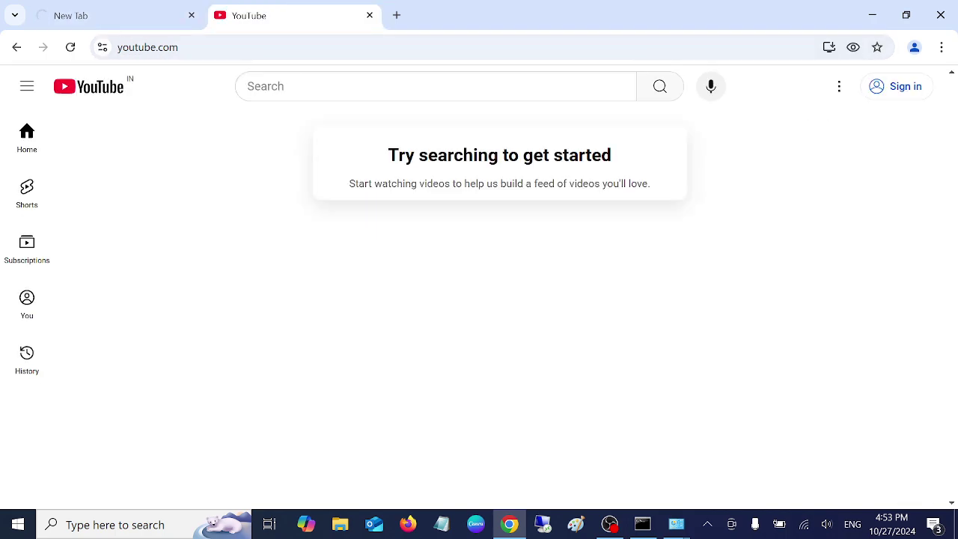
text(how )
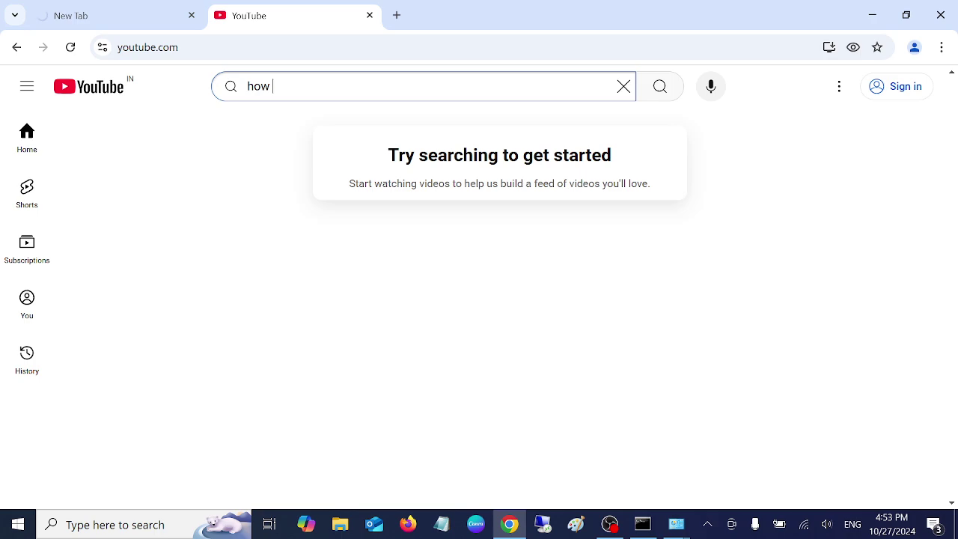
text(to fix tech)
key(Return)
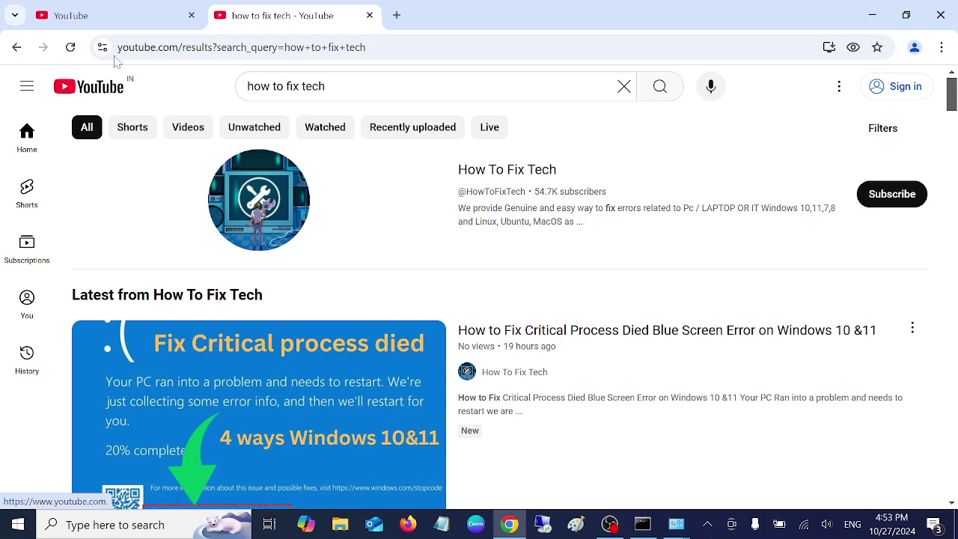
click(119, 21)
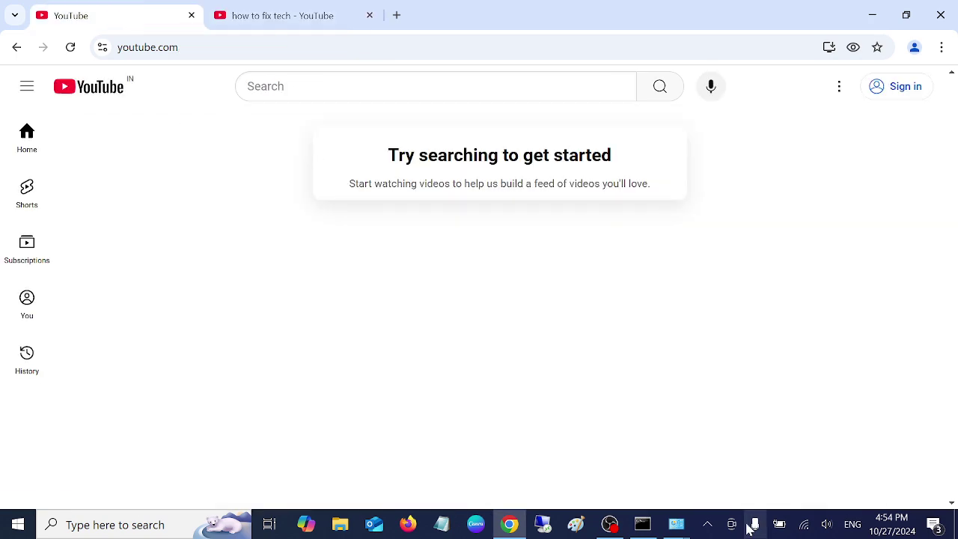
Step: Change the Wi-Fi connection's IPv4 DNS servers, using 1.1.1.1 as the preferred one, then accept and close the Wi-Fi dialogs
click(715, 479)
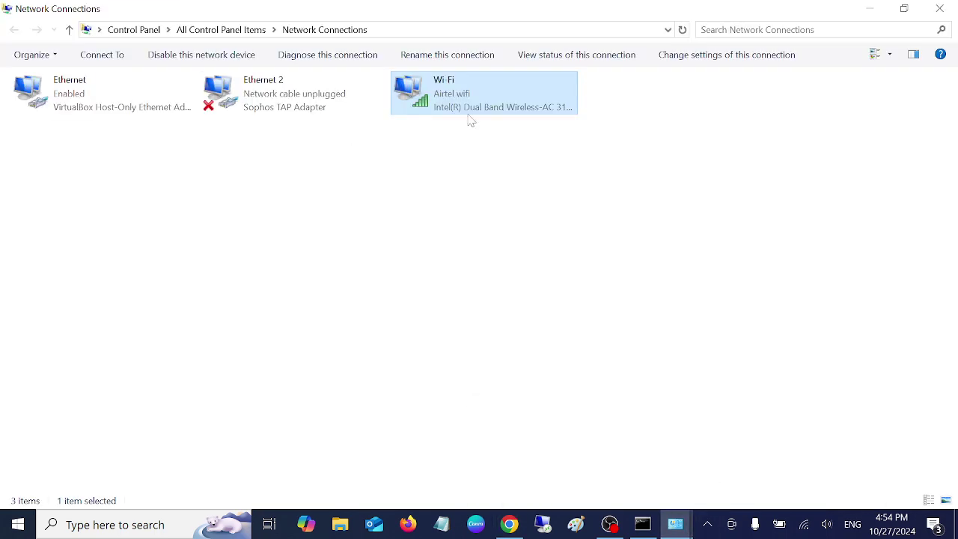
click(687, 532)
click(816, 450)
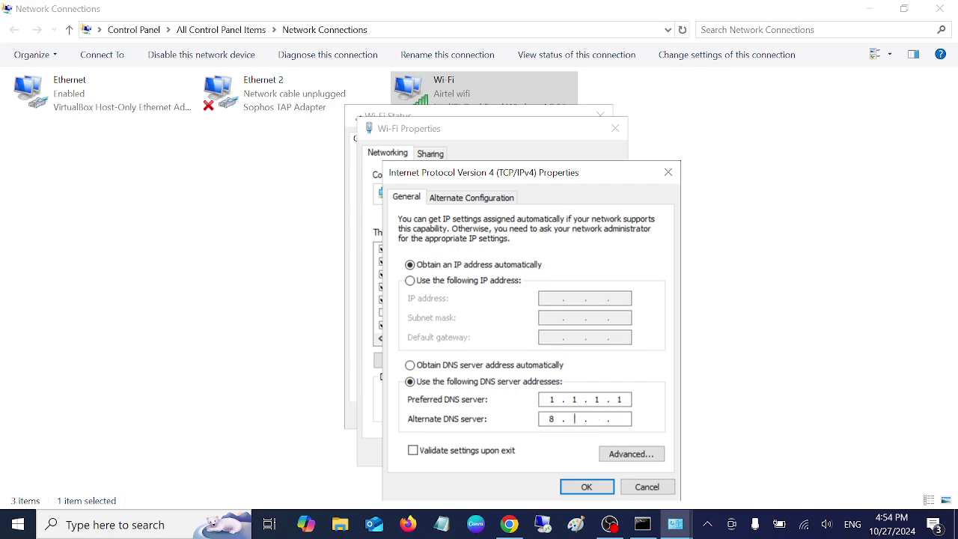
click(586, 486)
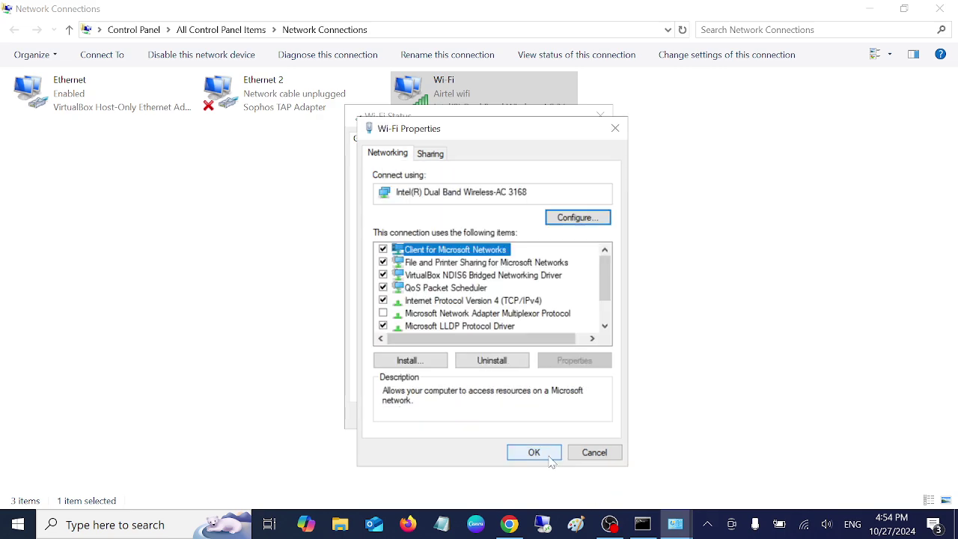
click(544, 454)
click(581, 417)
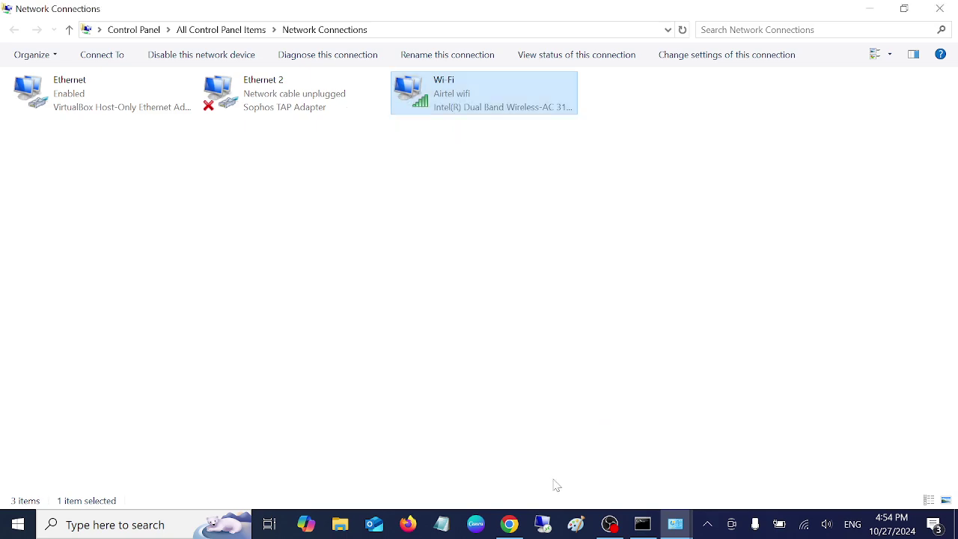
Step: Reload the YouTube home page and the "how to fix tech" results in Chrome to test the loading speed
click(511, 526)
click(70, 47)
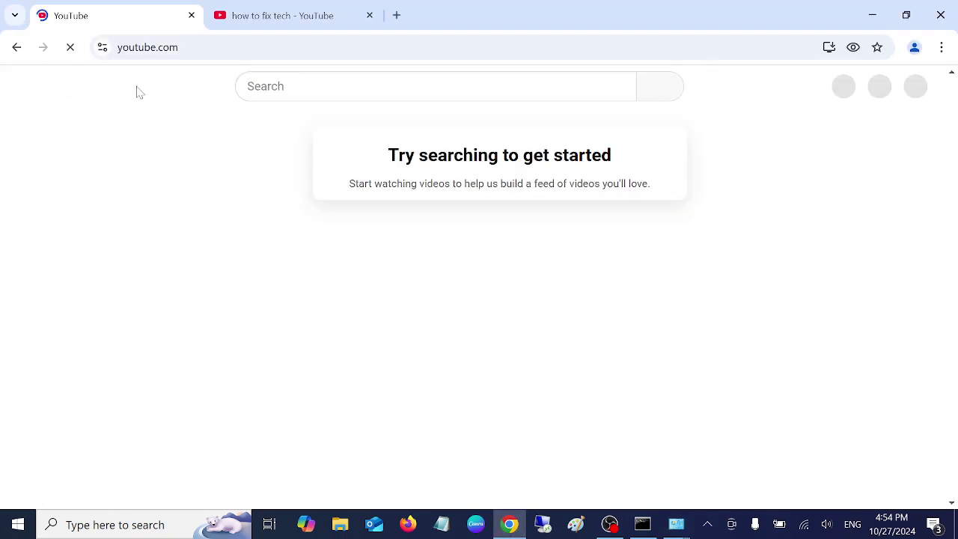
click(292, 21)
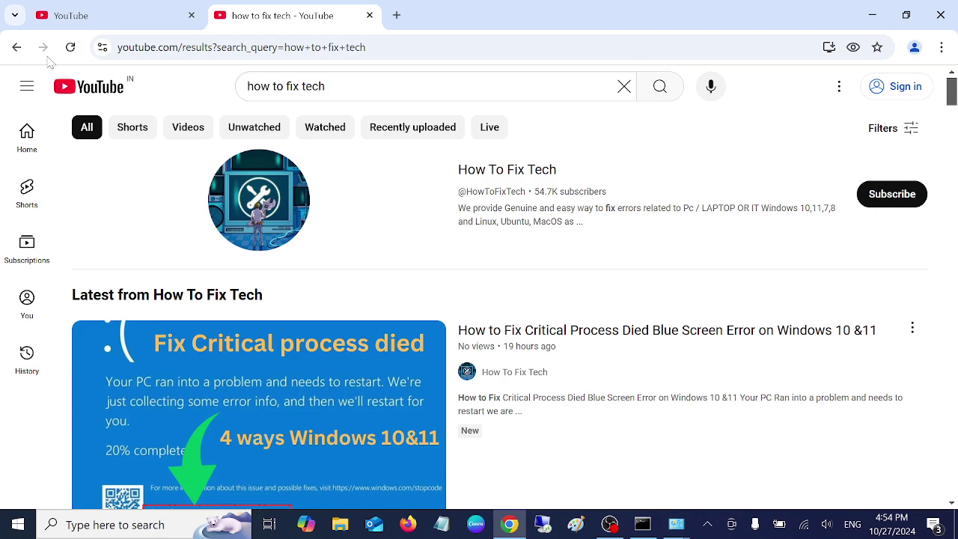
click(70, 47)
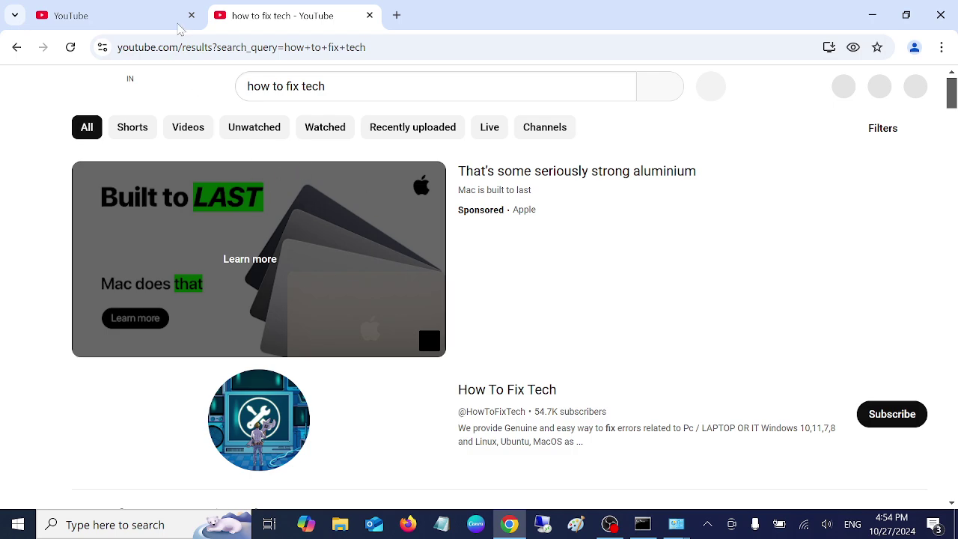
click(97, 24)
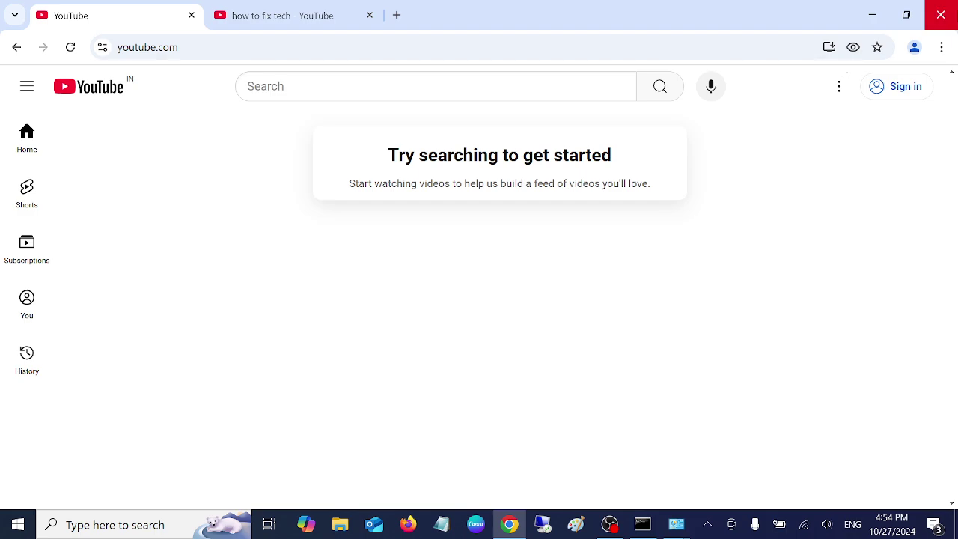
Step: Minimize Chrome and close the Network Connections and Control Panel windows
click(872, 15)
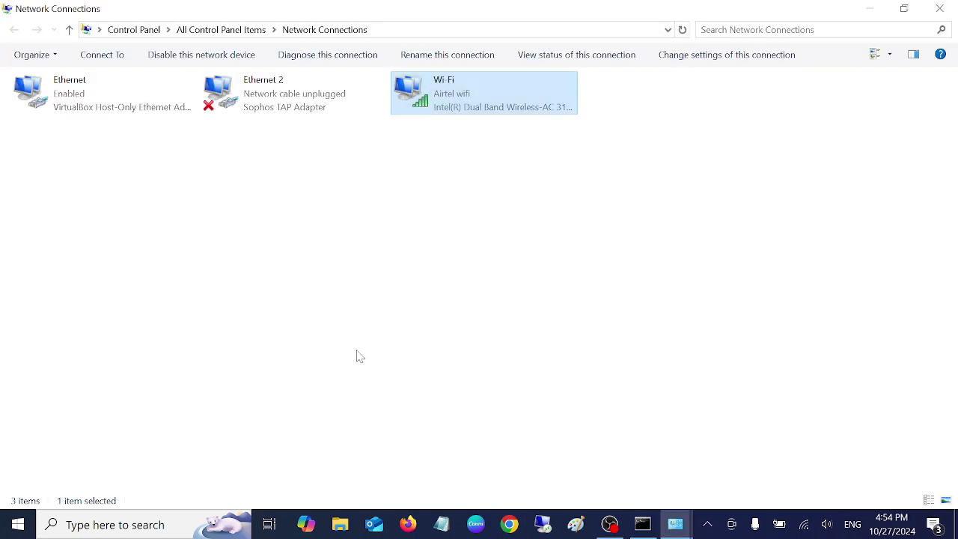
key(alt+Up)
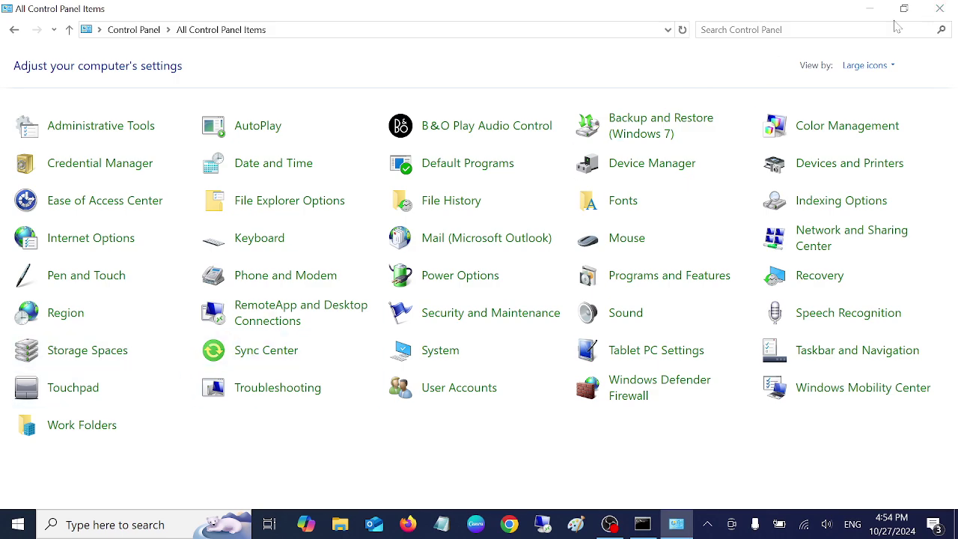
click(941, 8)
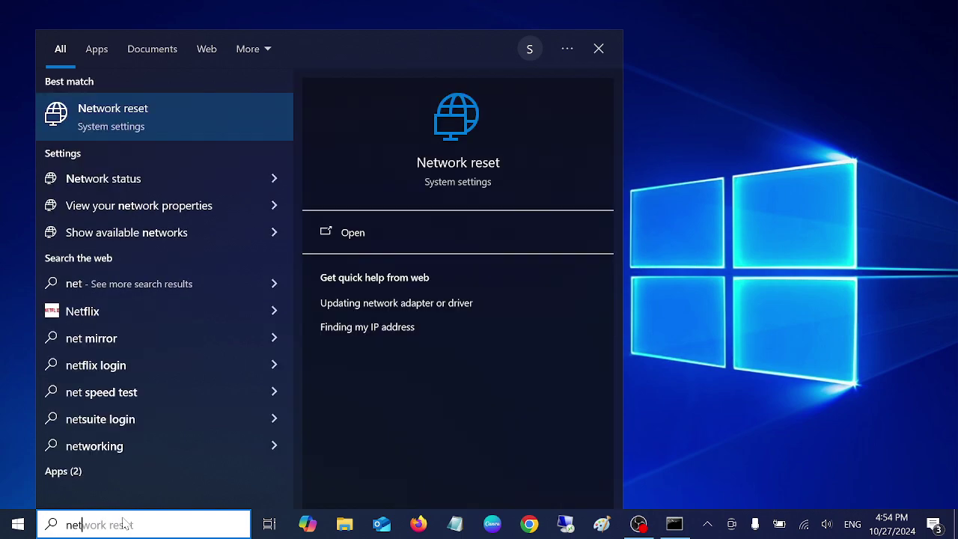
Step: Open the Network reset settings page, bring up the reset confirmation, decline it and close Settings
click(198, 133)
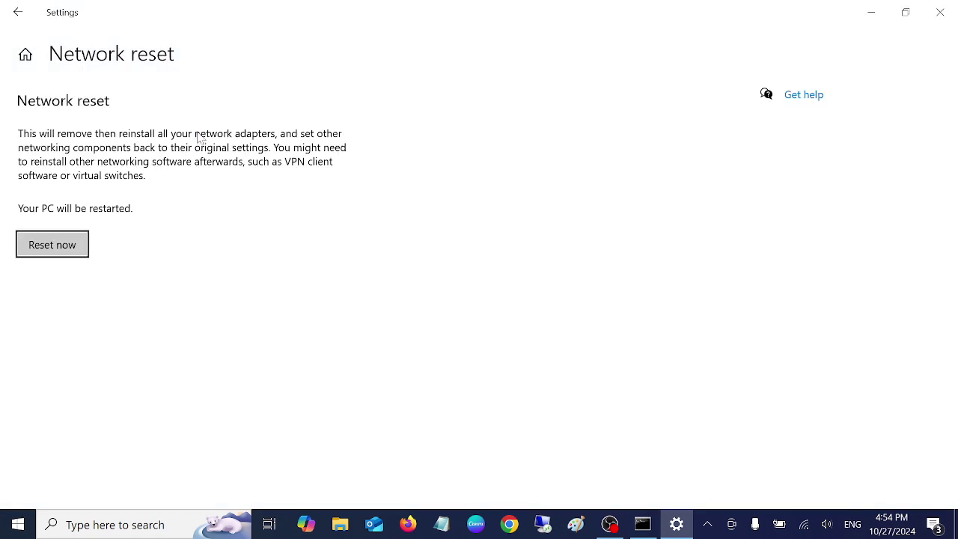
click(56, 253)
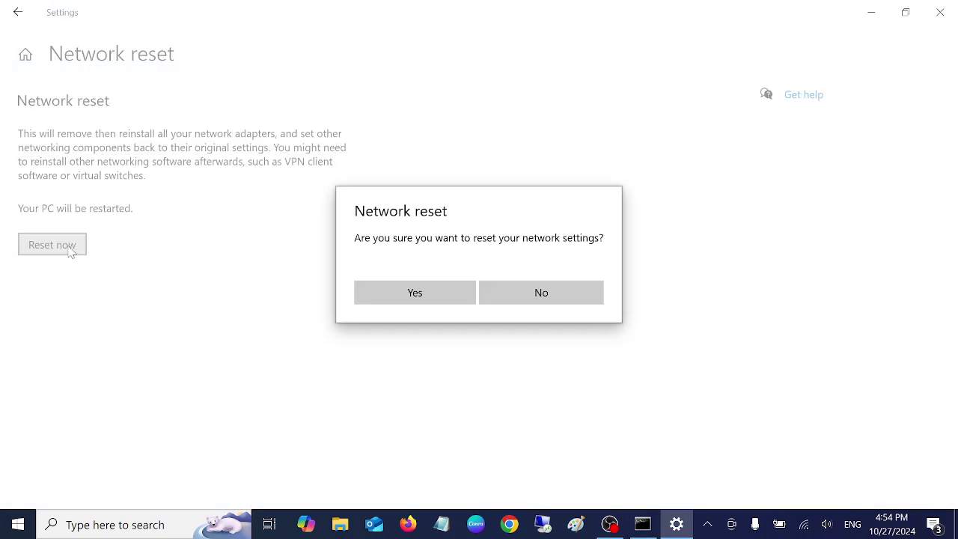
click(421, 291)
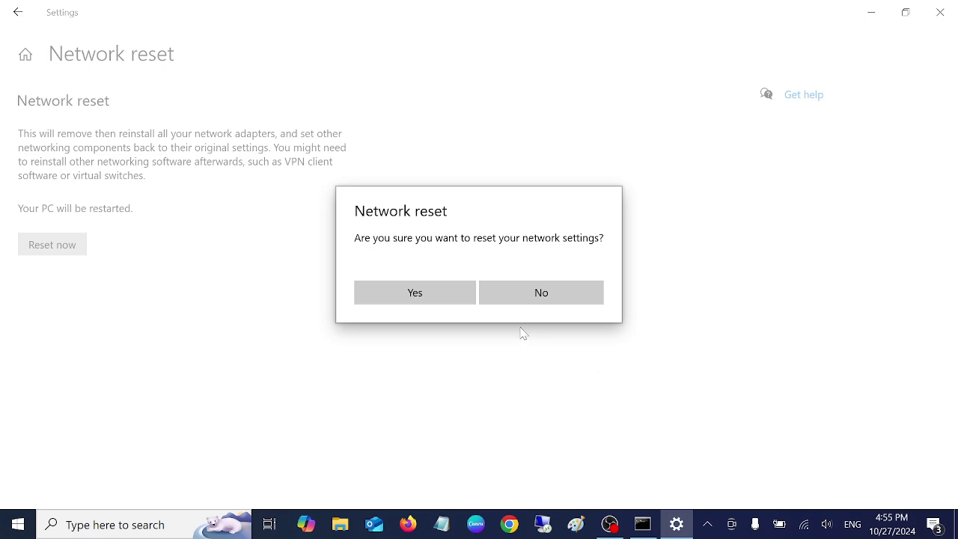
click(541, 295)
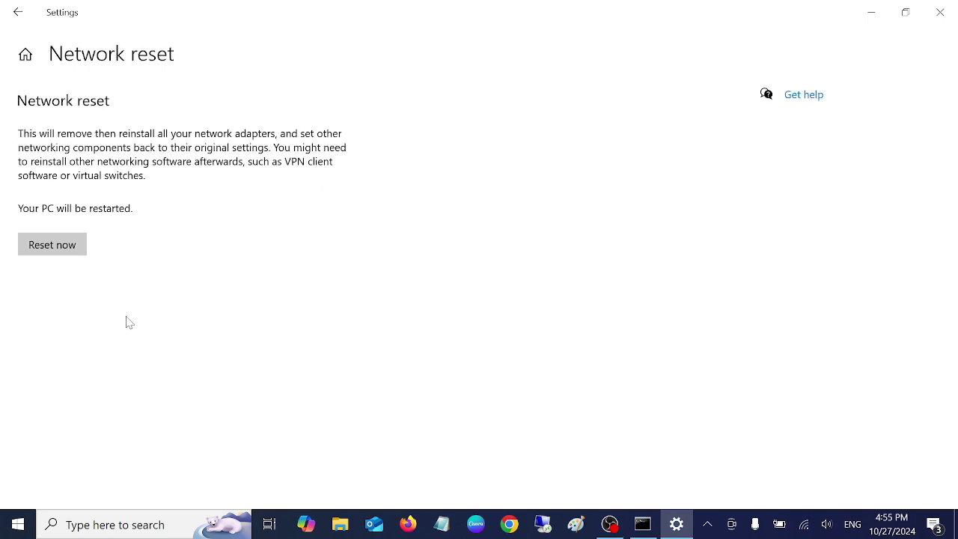
click(941, 12)
right_click(456, 182)
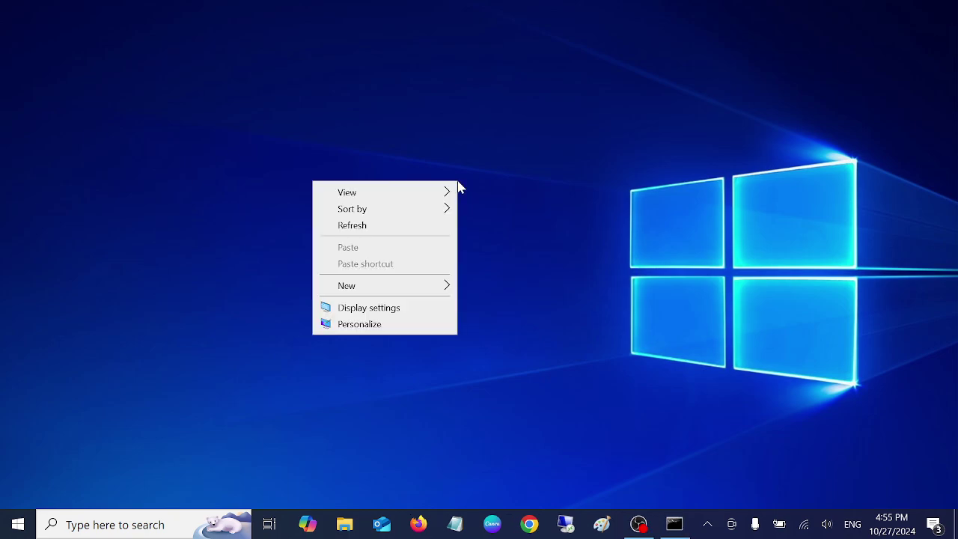
click(383, 227)
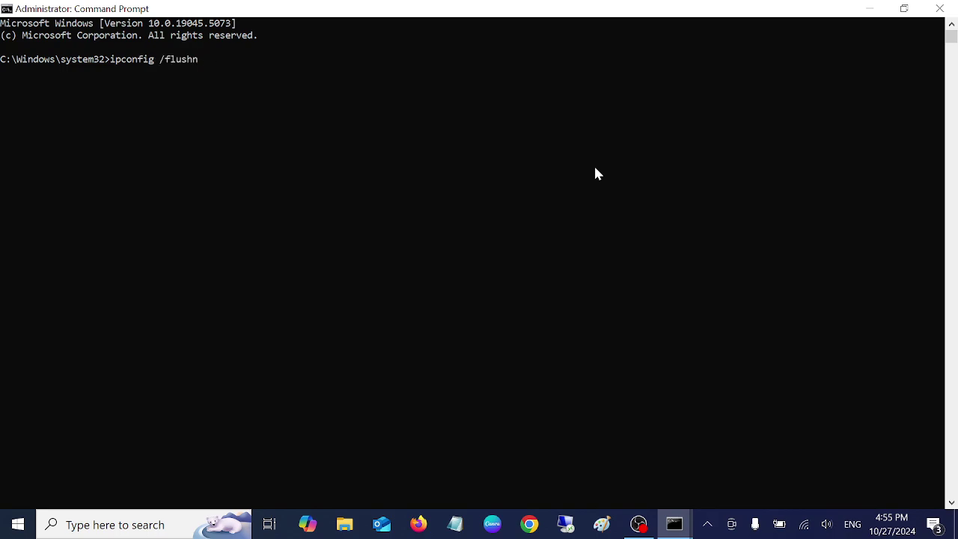
Step: Try to flush the DNS cache by running ipconfig /flushns in the administrator Command Prompt
text(s)
key(Return)
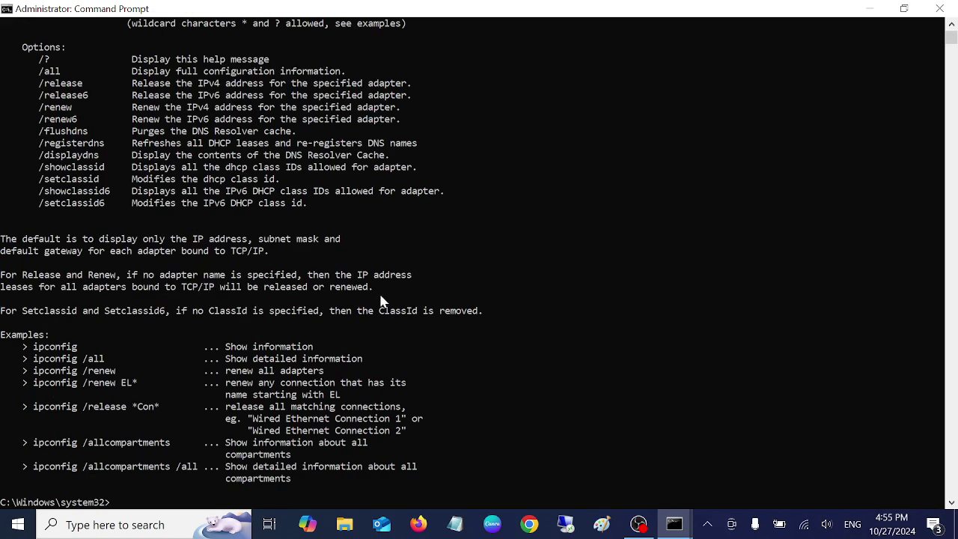
Step: Flush the DNS resolver cache by running ipconfig /flushdns in the administrator Command Prompt
scroll(381, 301, down, 4)
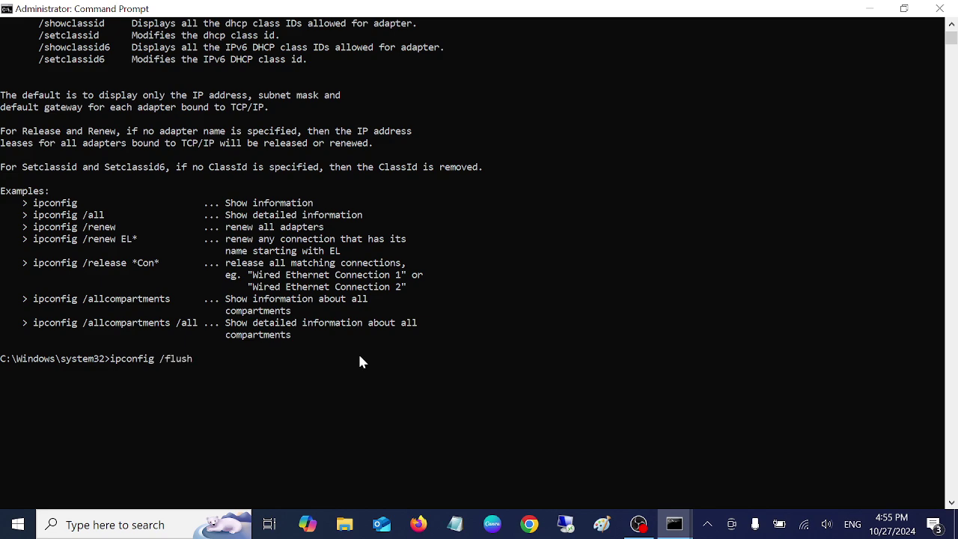
text(ns)
key(Return)
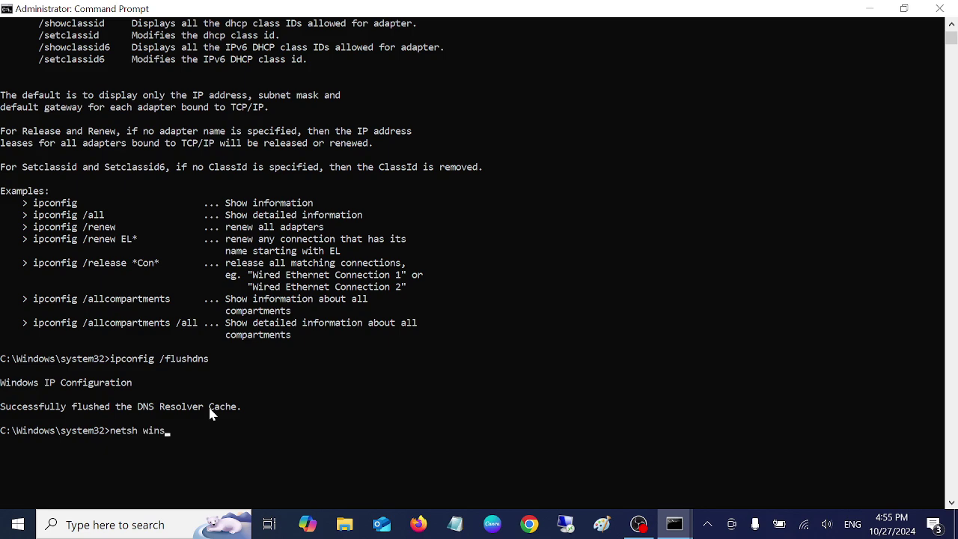
Step: Run netsh winsock reset, highlight the restart notice in its output and minimize the Command Prompt
key(Return)
scroll(213, 413, down, 5)
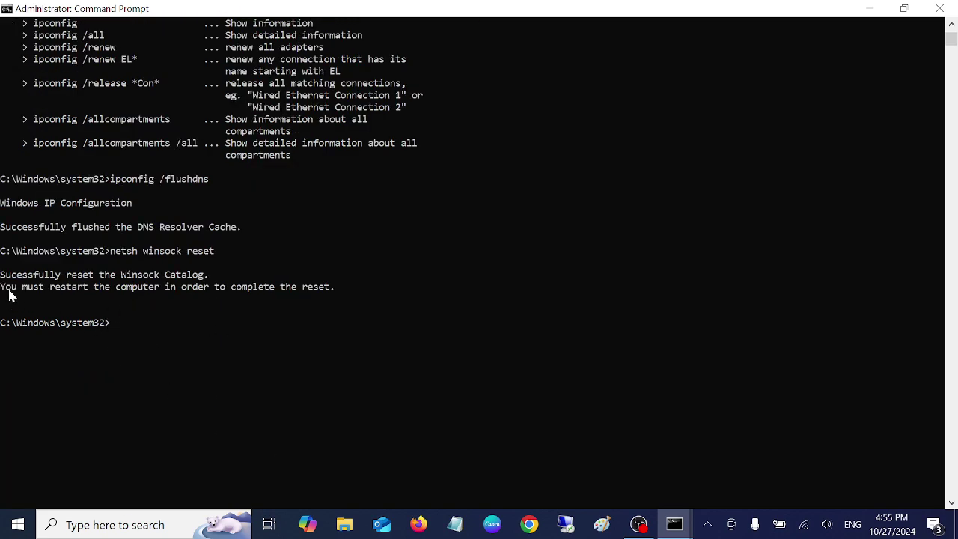
drag(4, 288, 276, 280)
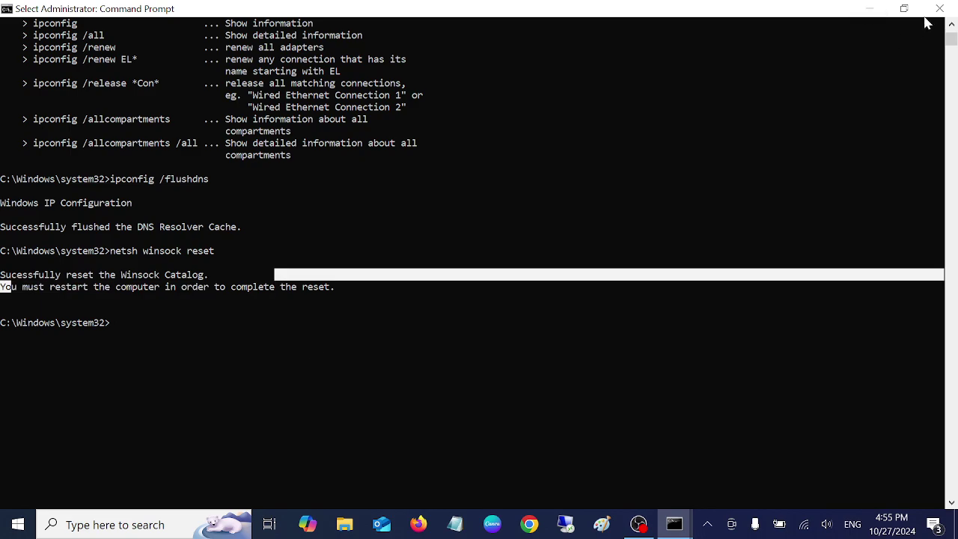
click(870, 12)
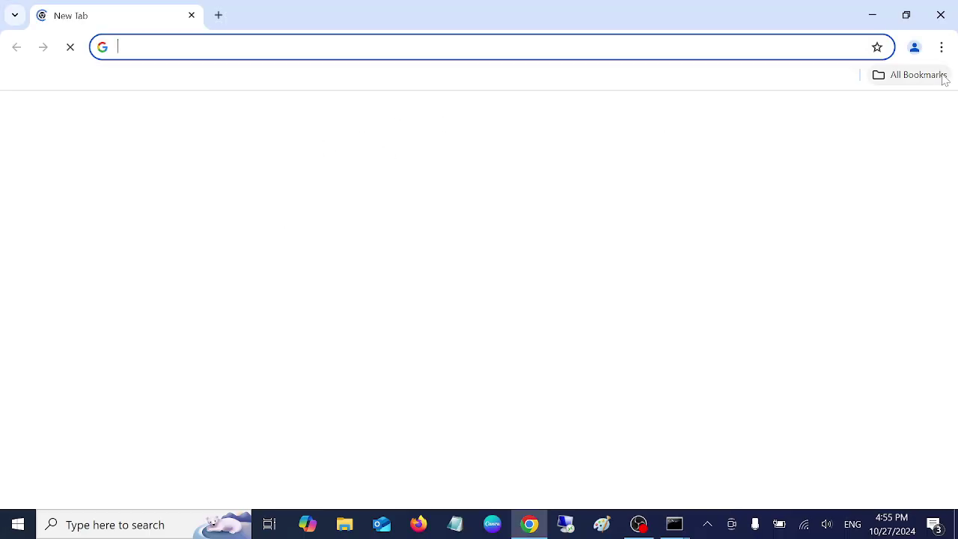
Step: Open Chrome's search engine settings, look into the search engine management page and set Google as the default search engine
click(945, 48)
scroll(841, 473, down, 2)
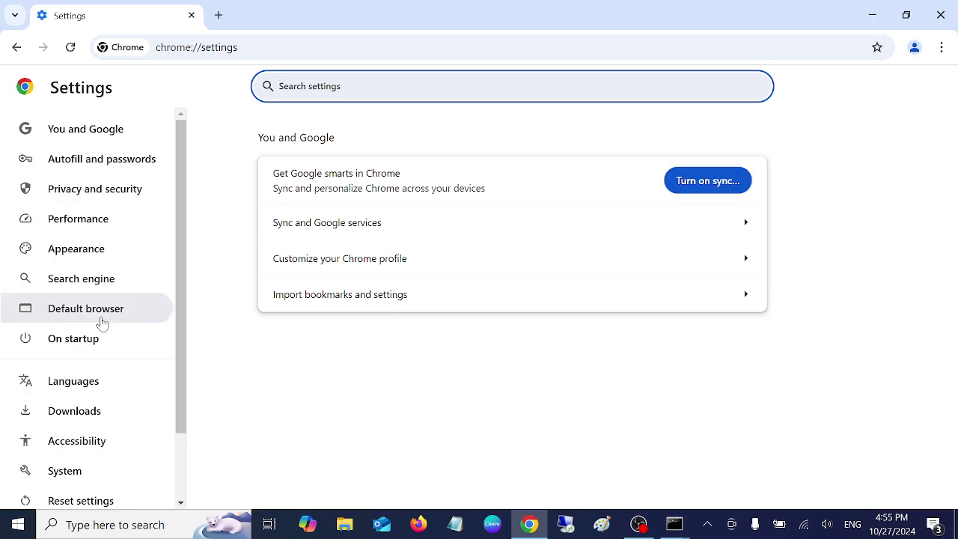
click(106, 288)
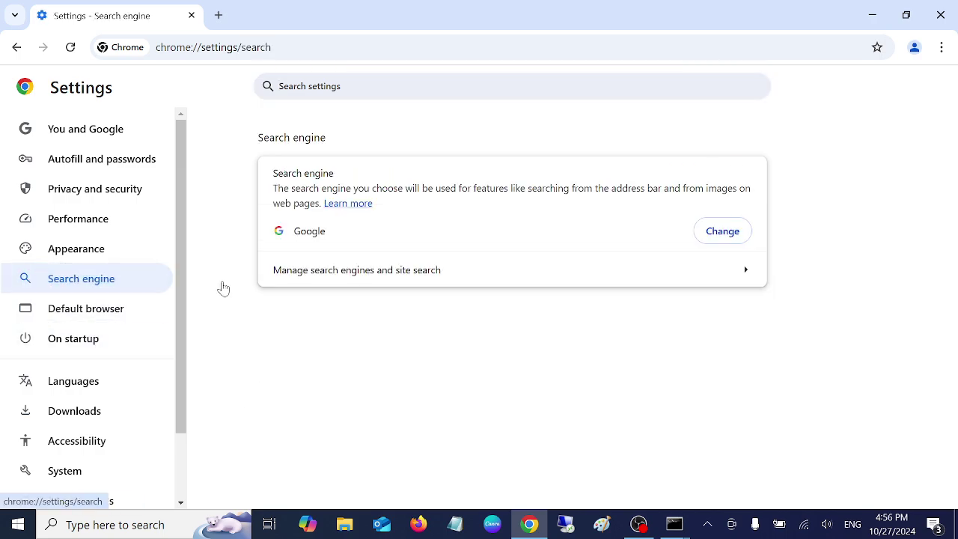
click(733, 278)
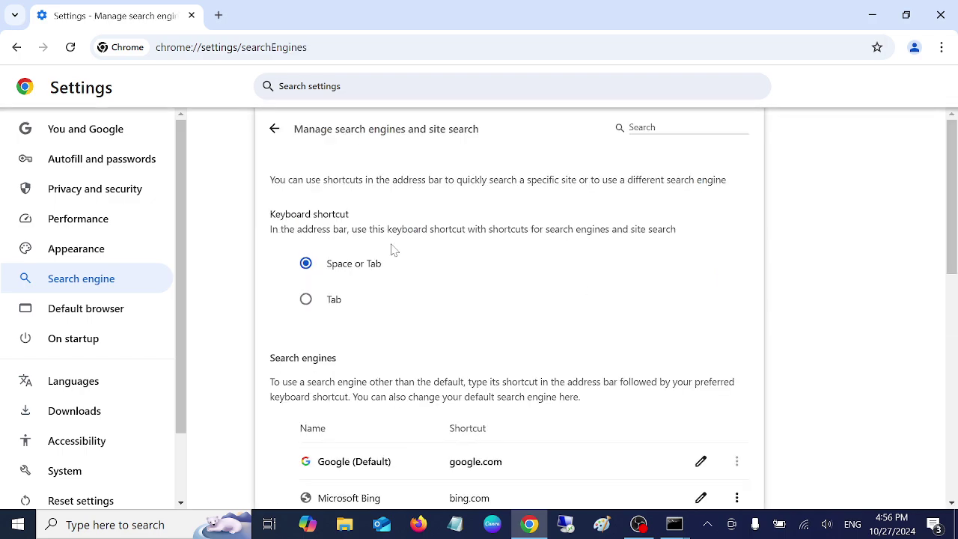
click(275, 129)
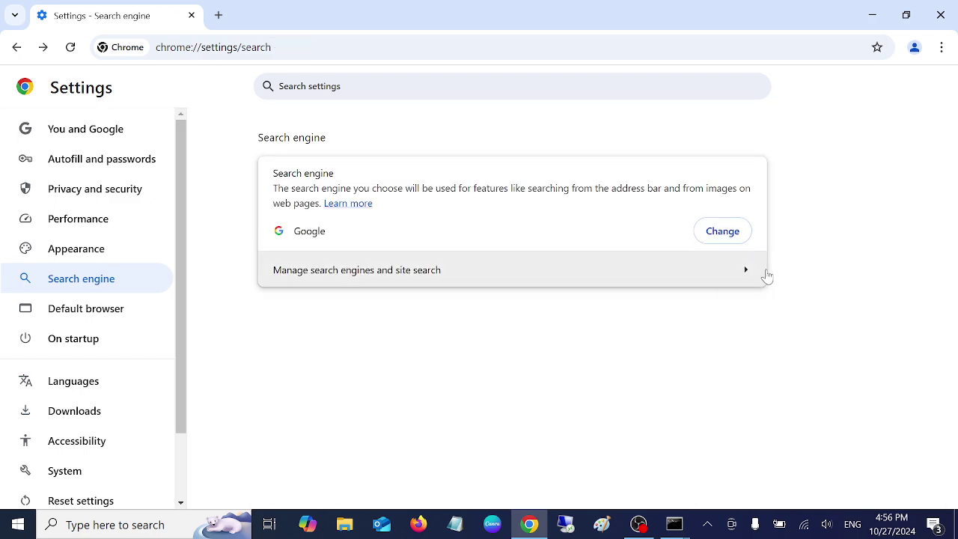
click(741, 238)
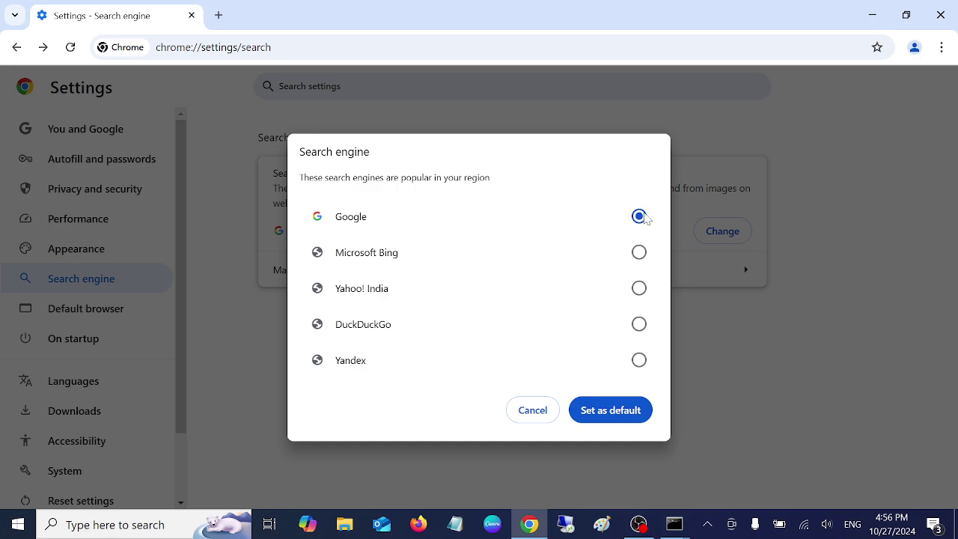
click(607, 422)
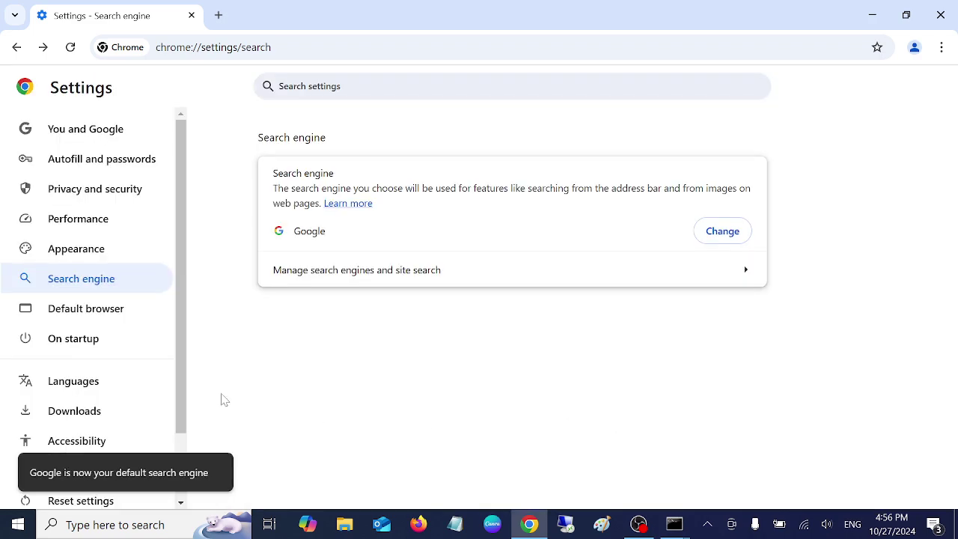
Step: Restore Chrome's settings to their original defaults and confirm the reset
scroll(178, 395, down, 2)
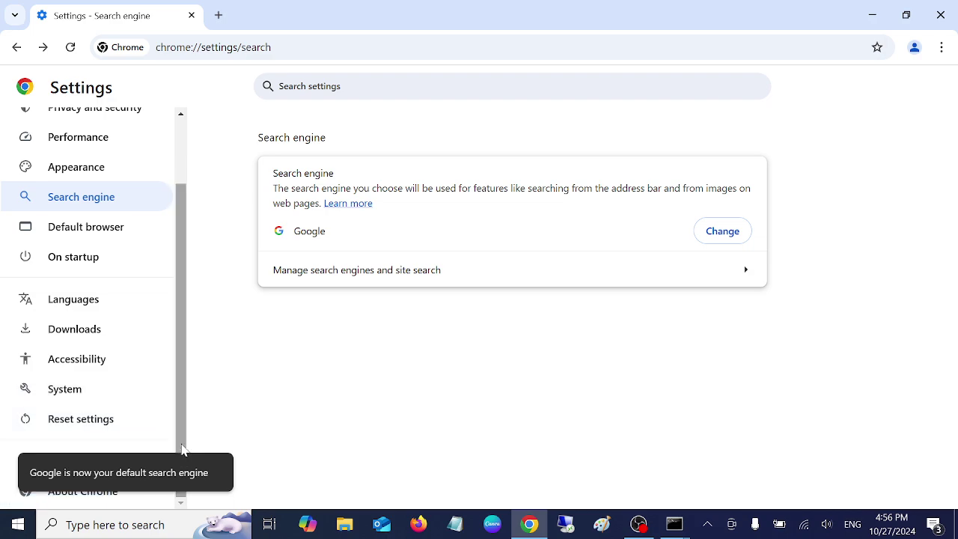
click(105, 425)
click(375, 179)
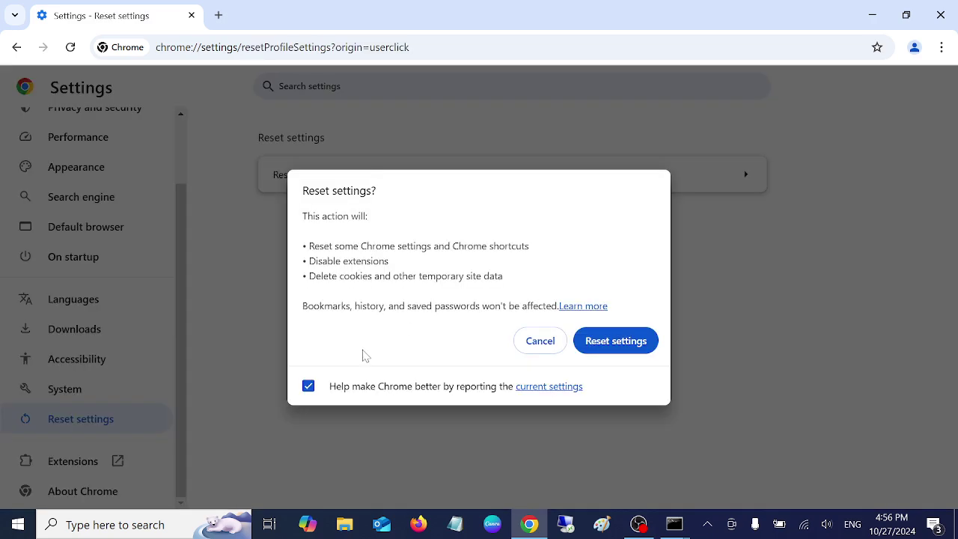
click(629, 343)
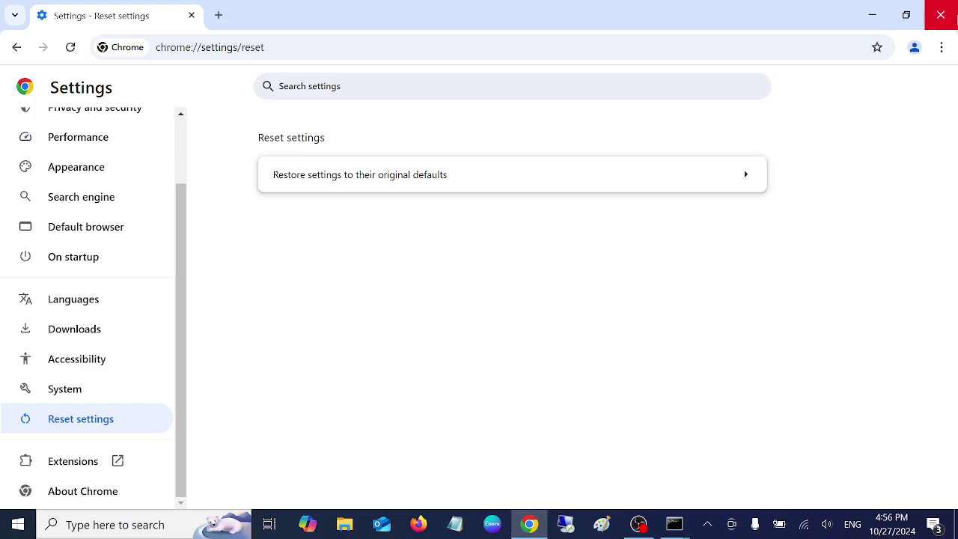
Step: Close Chrome and refresh the desktop
click(941, 15)
right_click(503, 137)
click(439, 181)
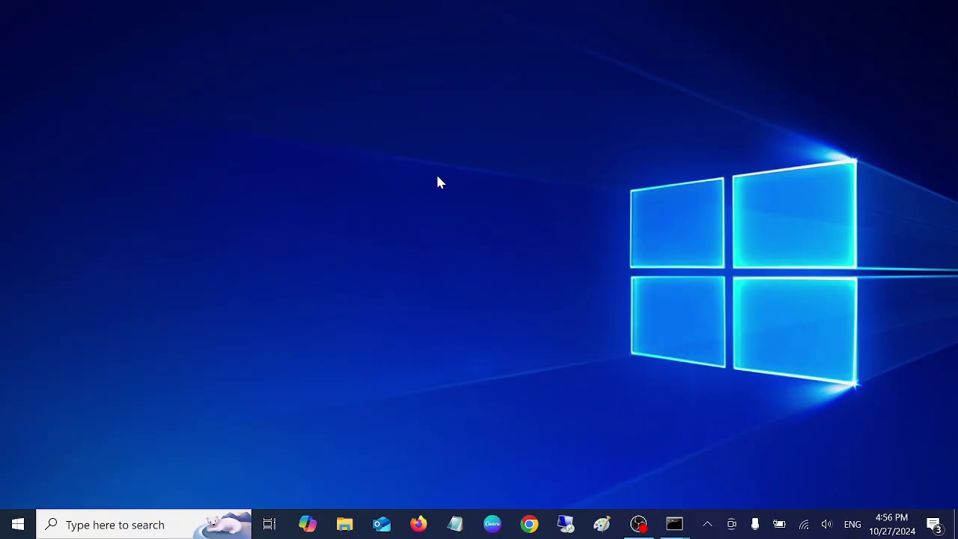